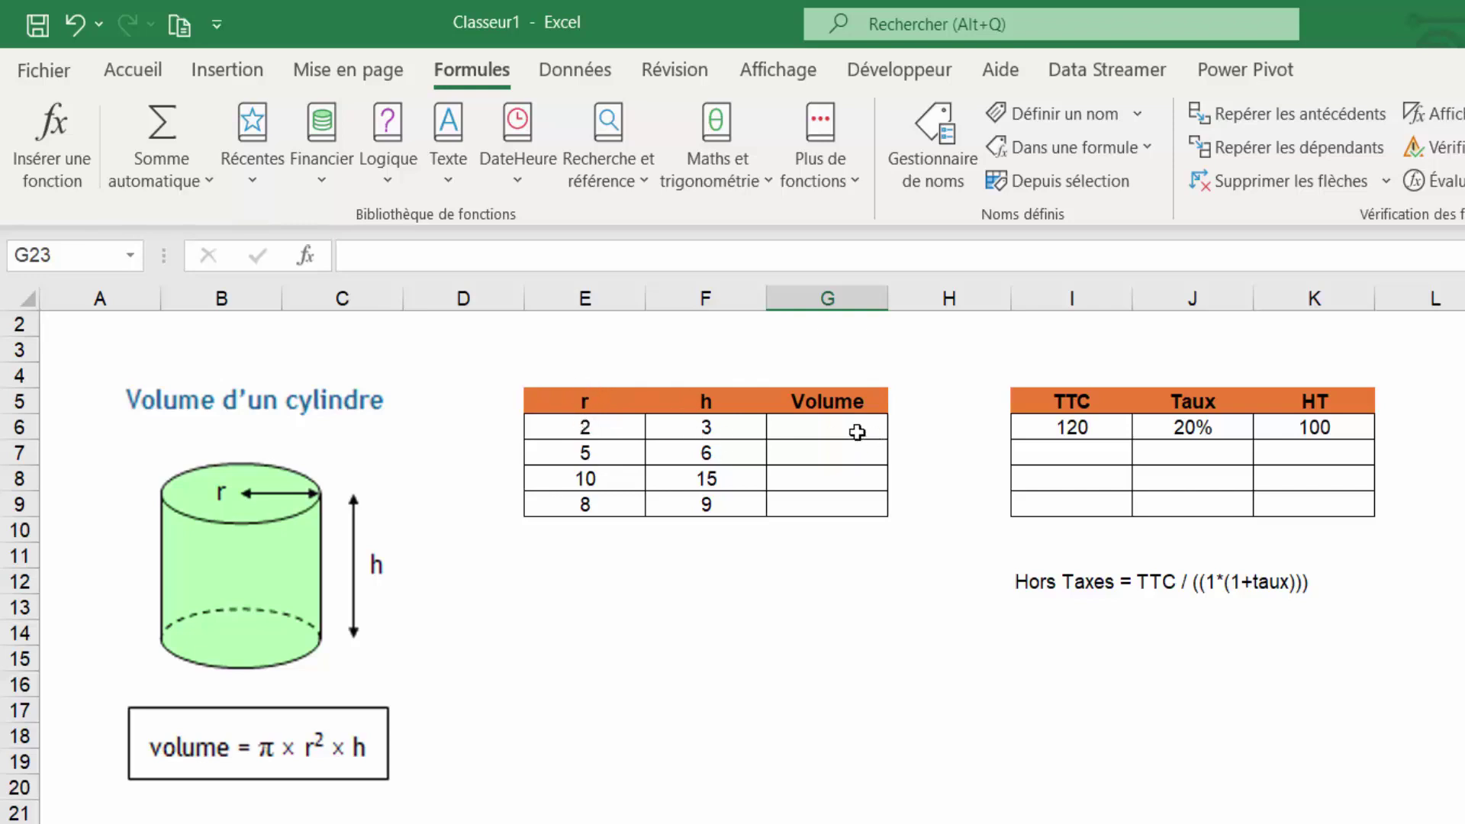
# - Enter =PI()*E6^2*F6 in G6 to get the first cylinder volume, 37,70
pyautogui.click(829, 430)
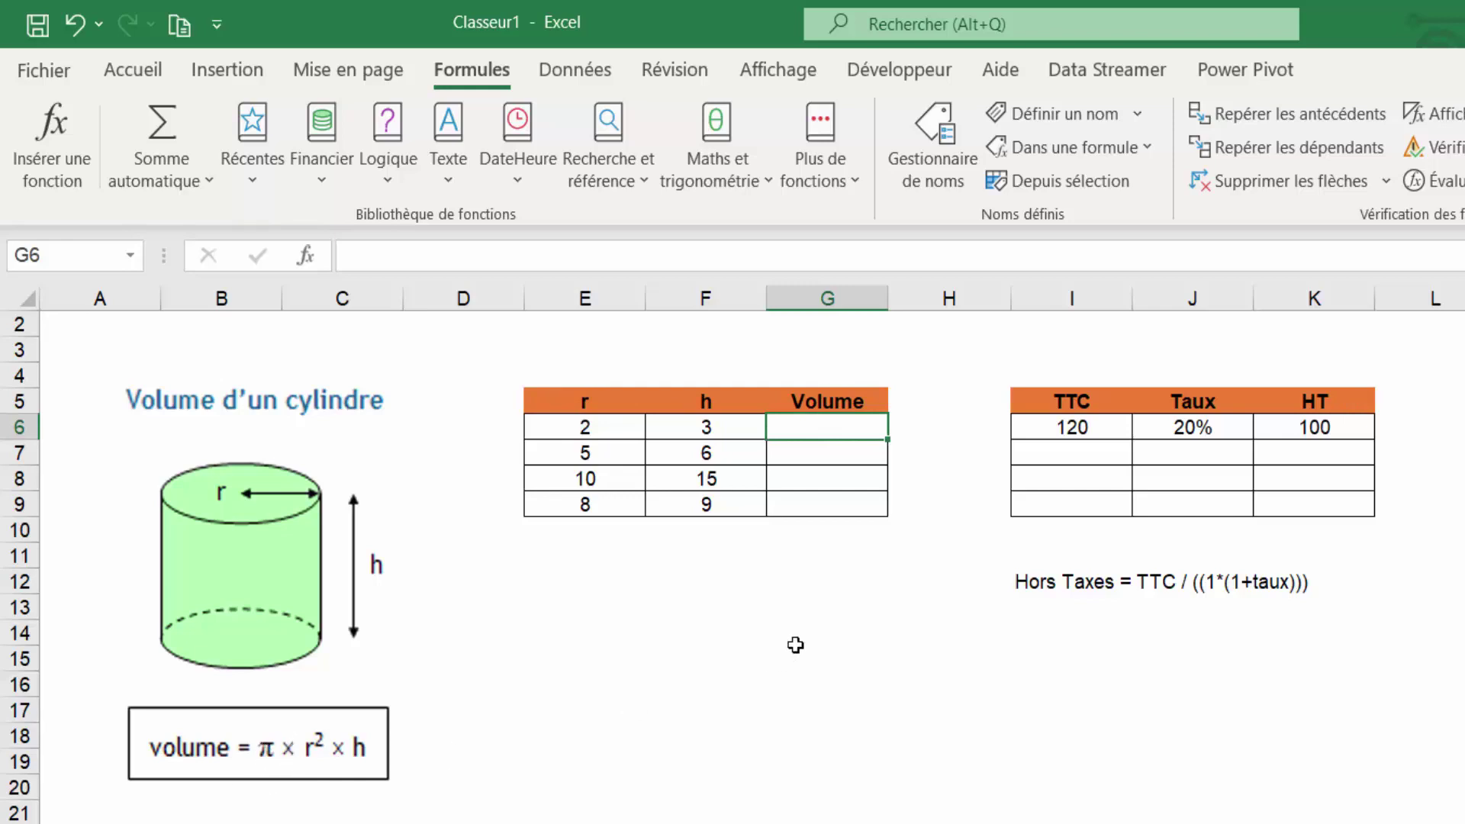
pyautogui.write('=pi')
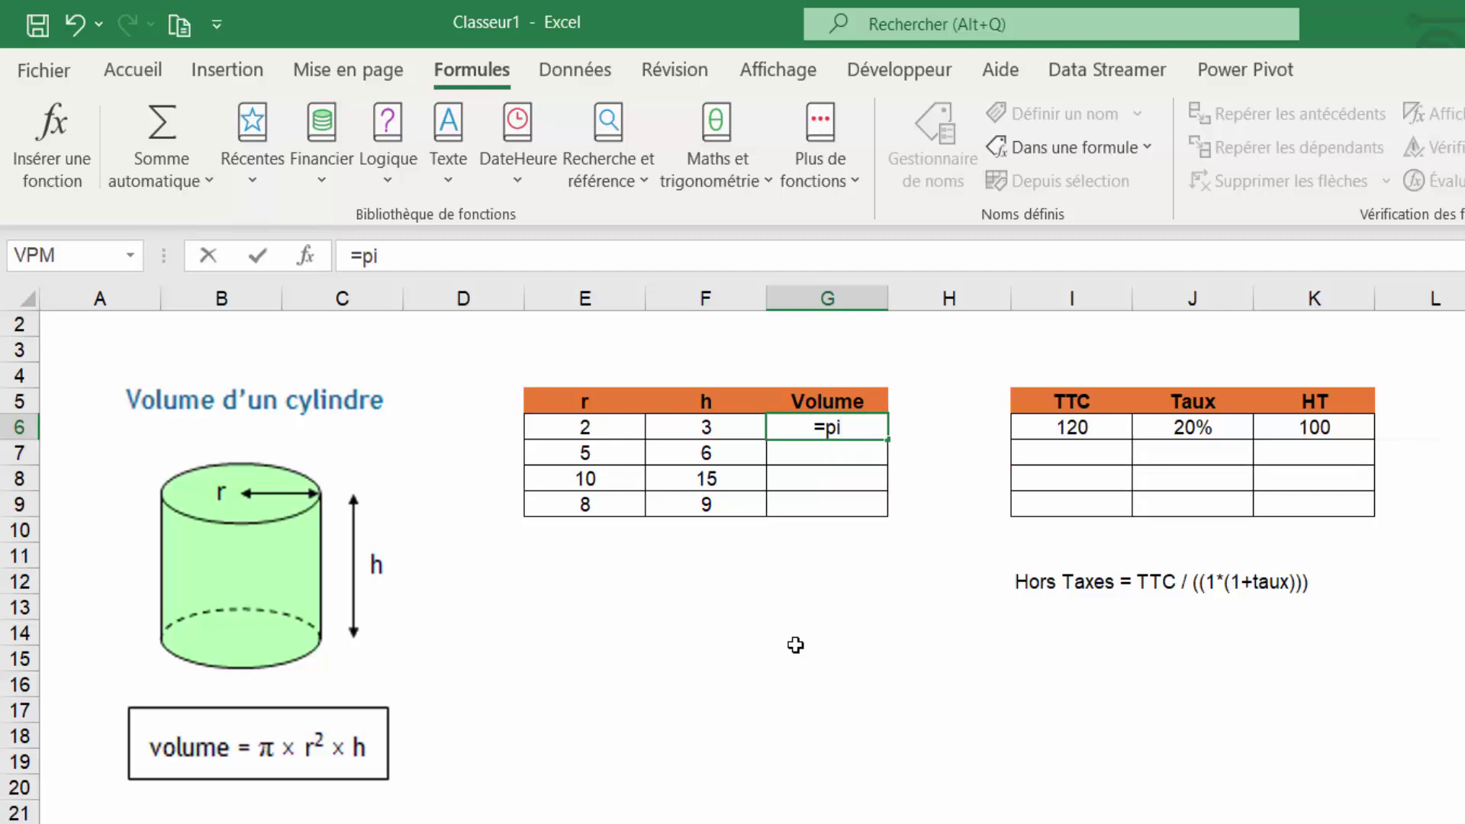
pyautogui.write('()')
pyautogui.write('*')
pyautogui.click(593, 429)
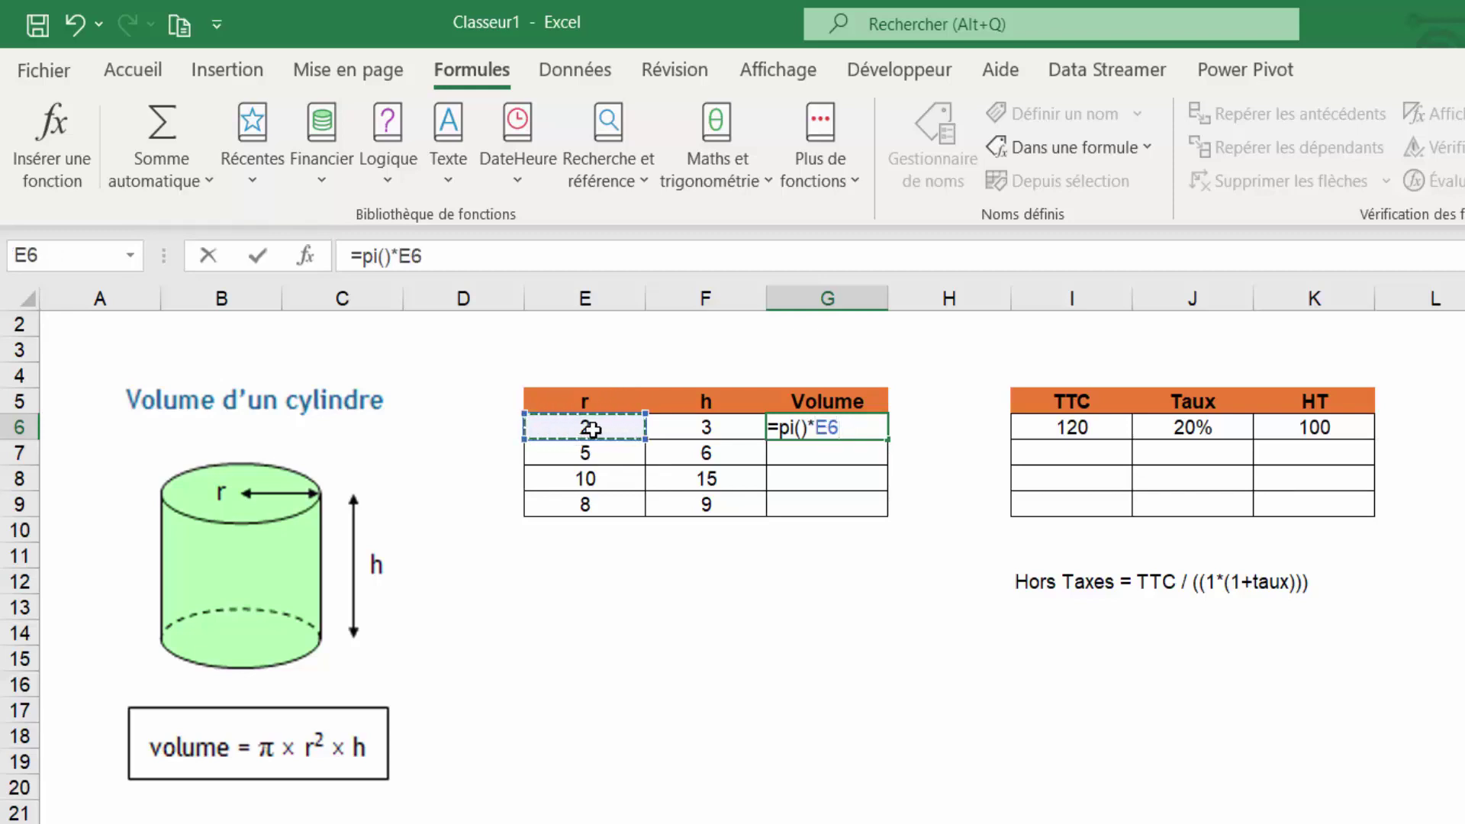
pyautogui.write('^')
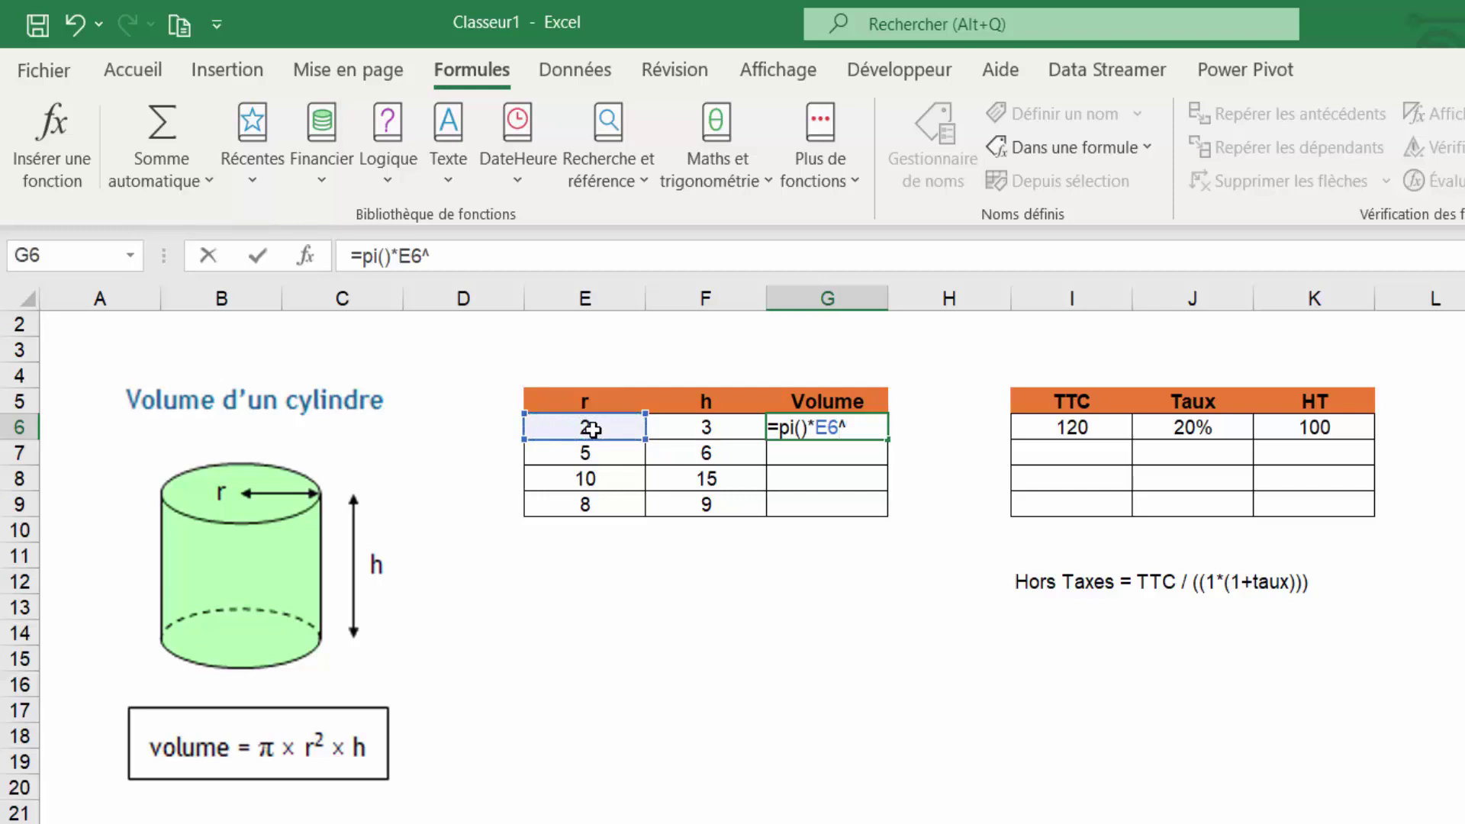
pyautogui.write('2*')
pyautogui.click(702, 425)
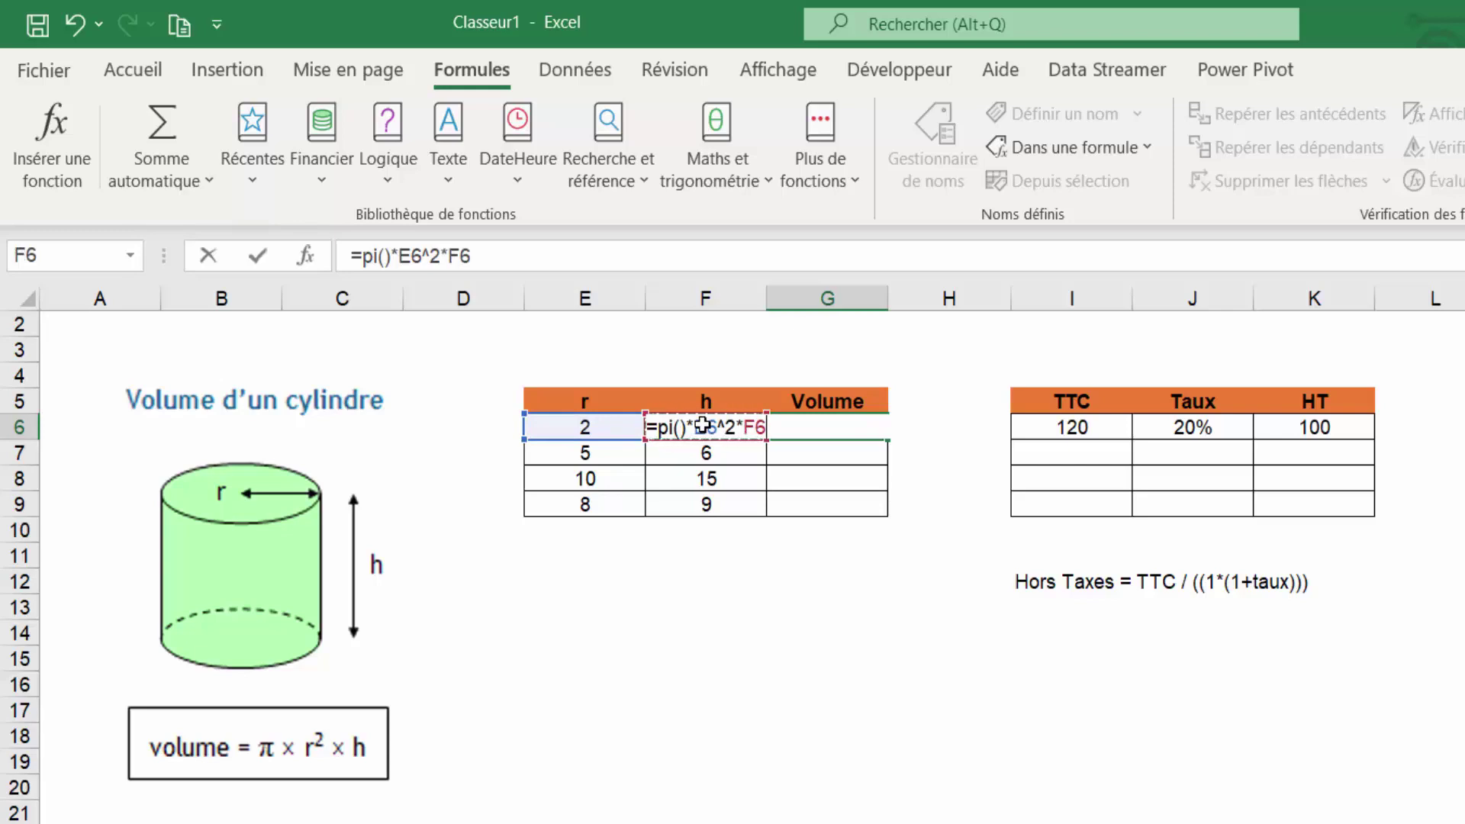
pyautogui.press('Return')
pyautogui.press('Up')
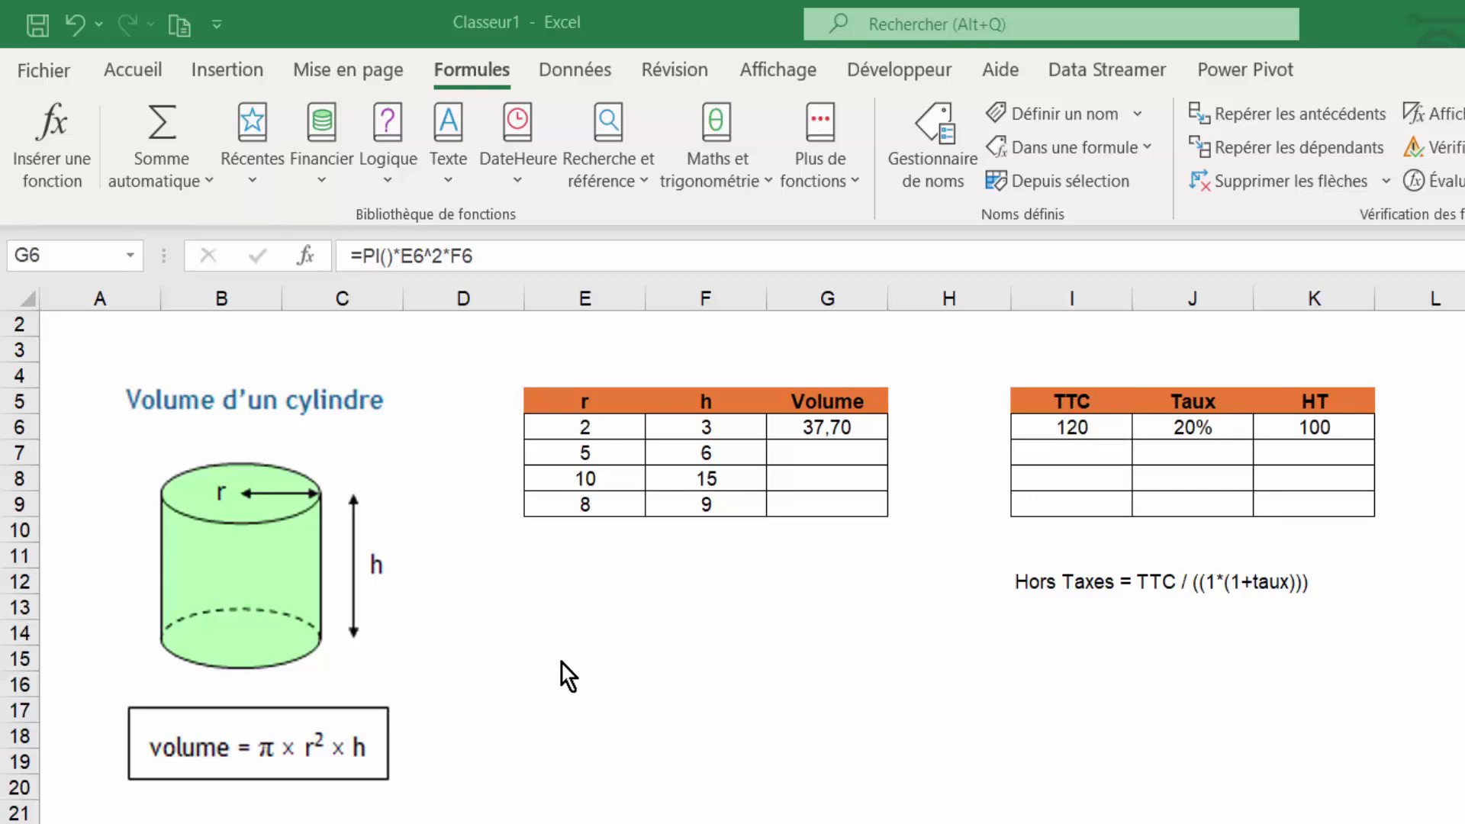
# - Remove the HT name in Name Manager and start a new workbook name
pyautogui.click(622, 655)
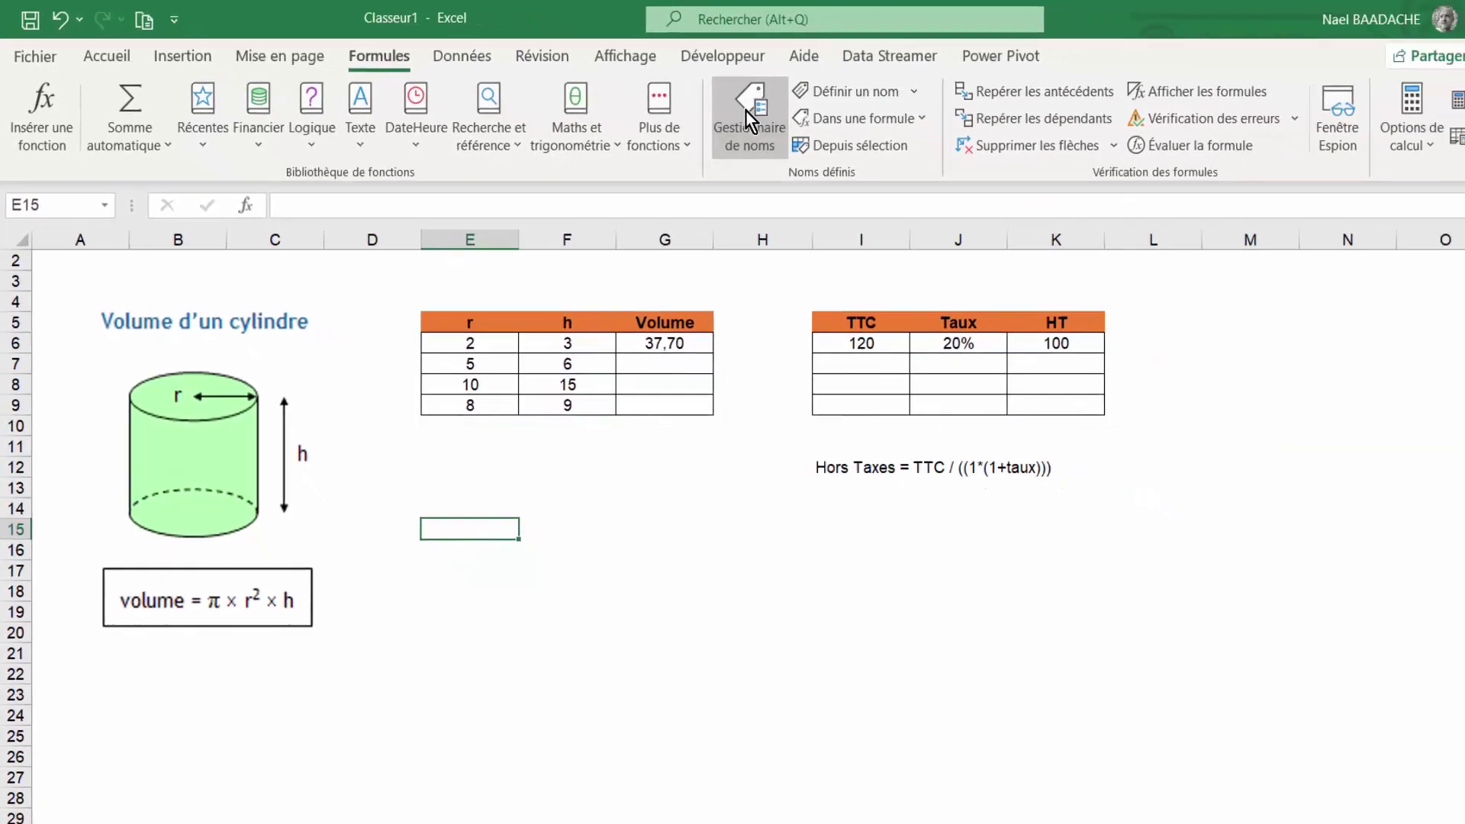
pyautogui.click(885, 141)
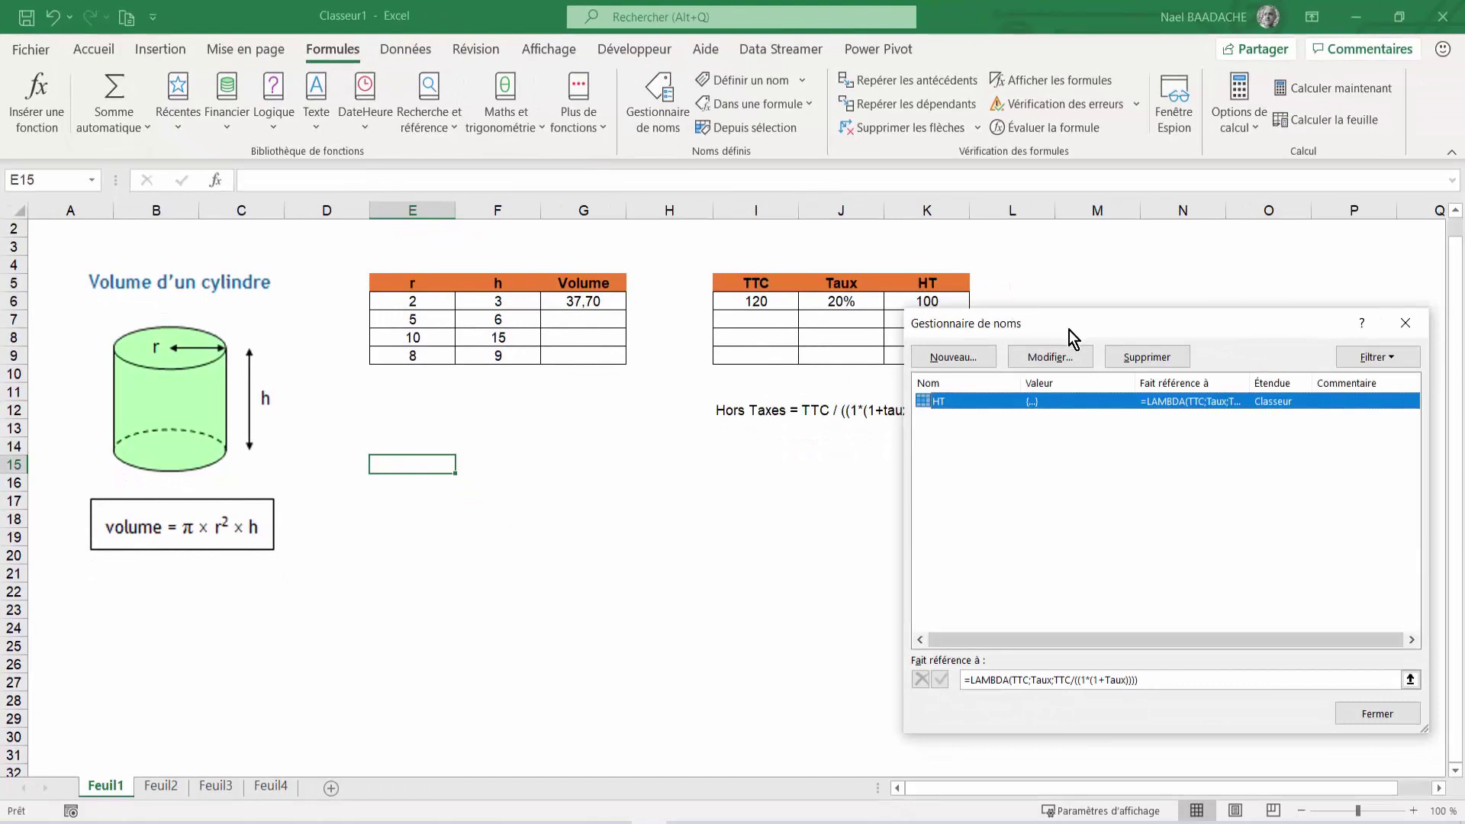
pyautogui.moveTo(1069, 329); pyautogui.dragTo(738, 419)
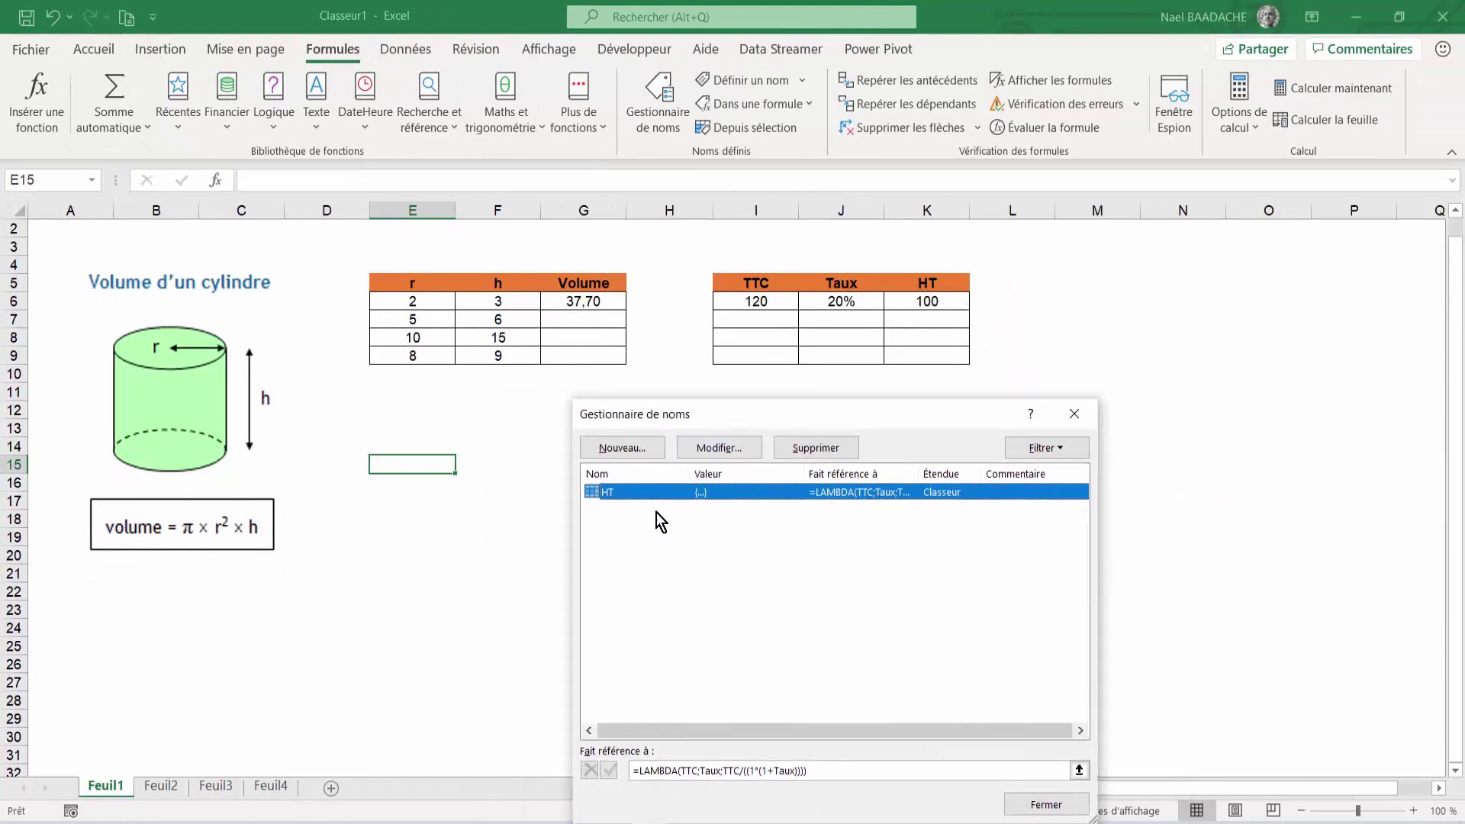
pyautogui.click(815, 450)
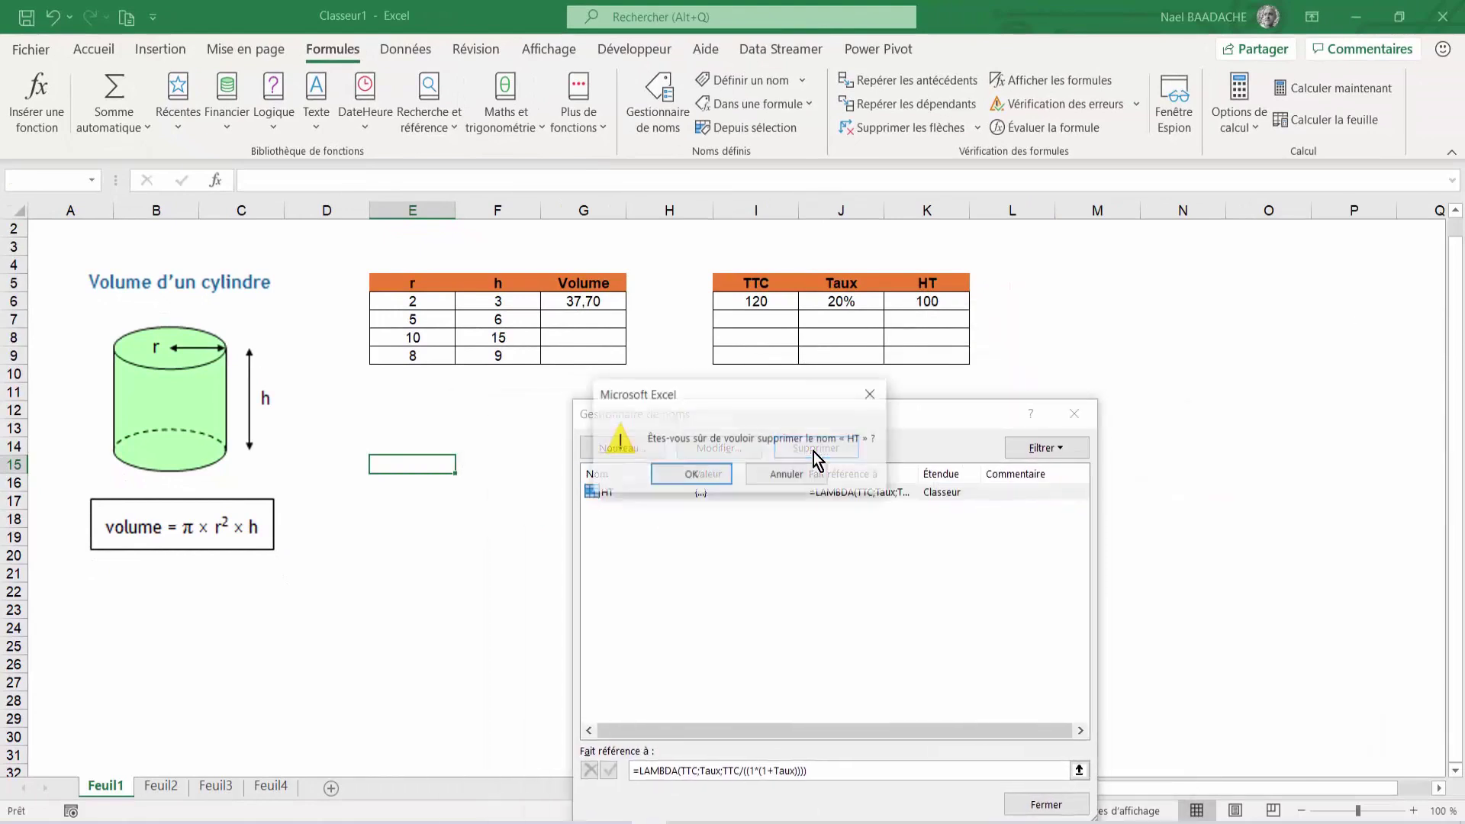
pyautogui.click(703, 478)
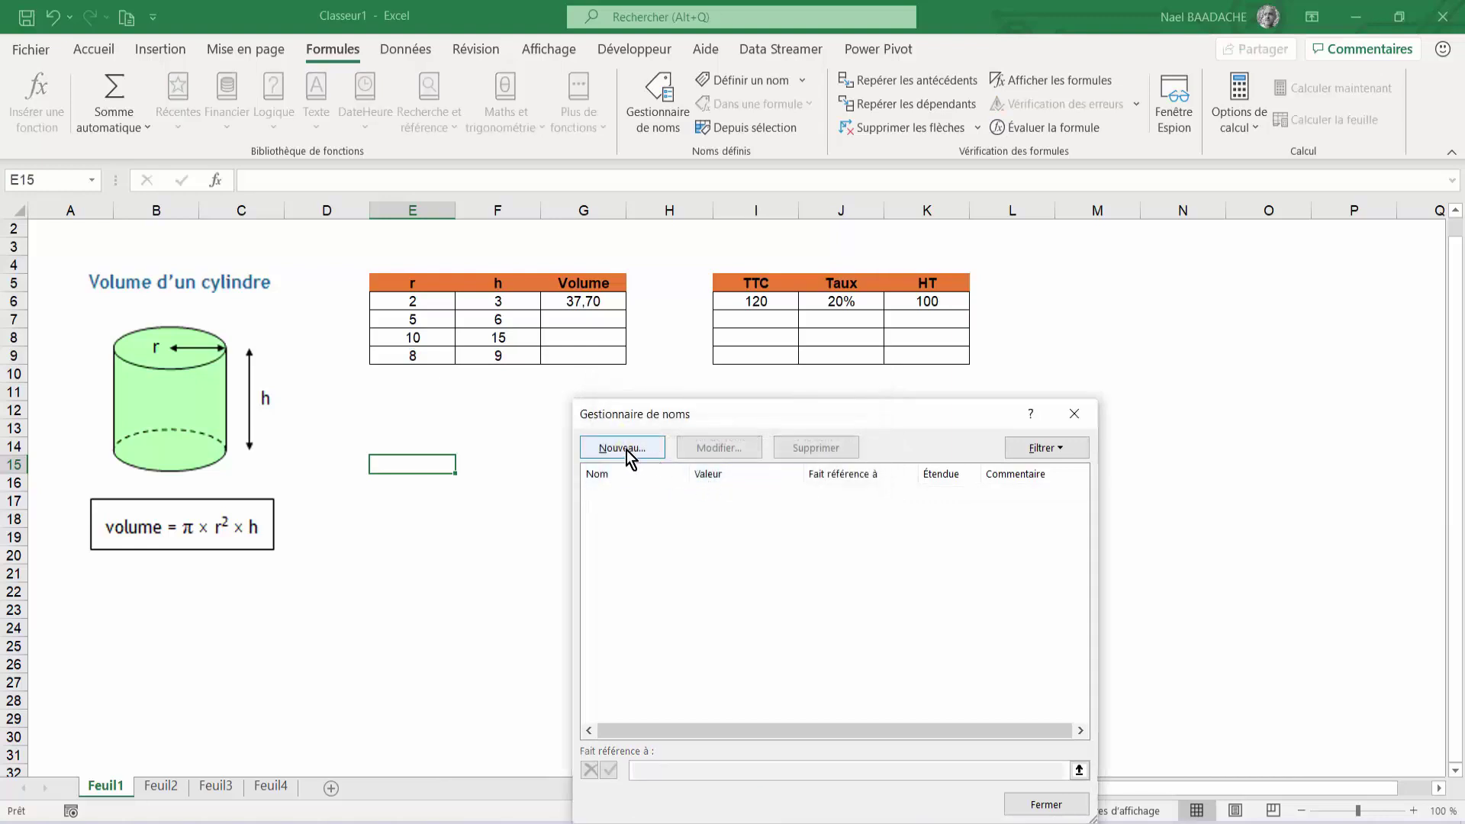
pyautogui.click(626, 449)
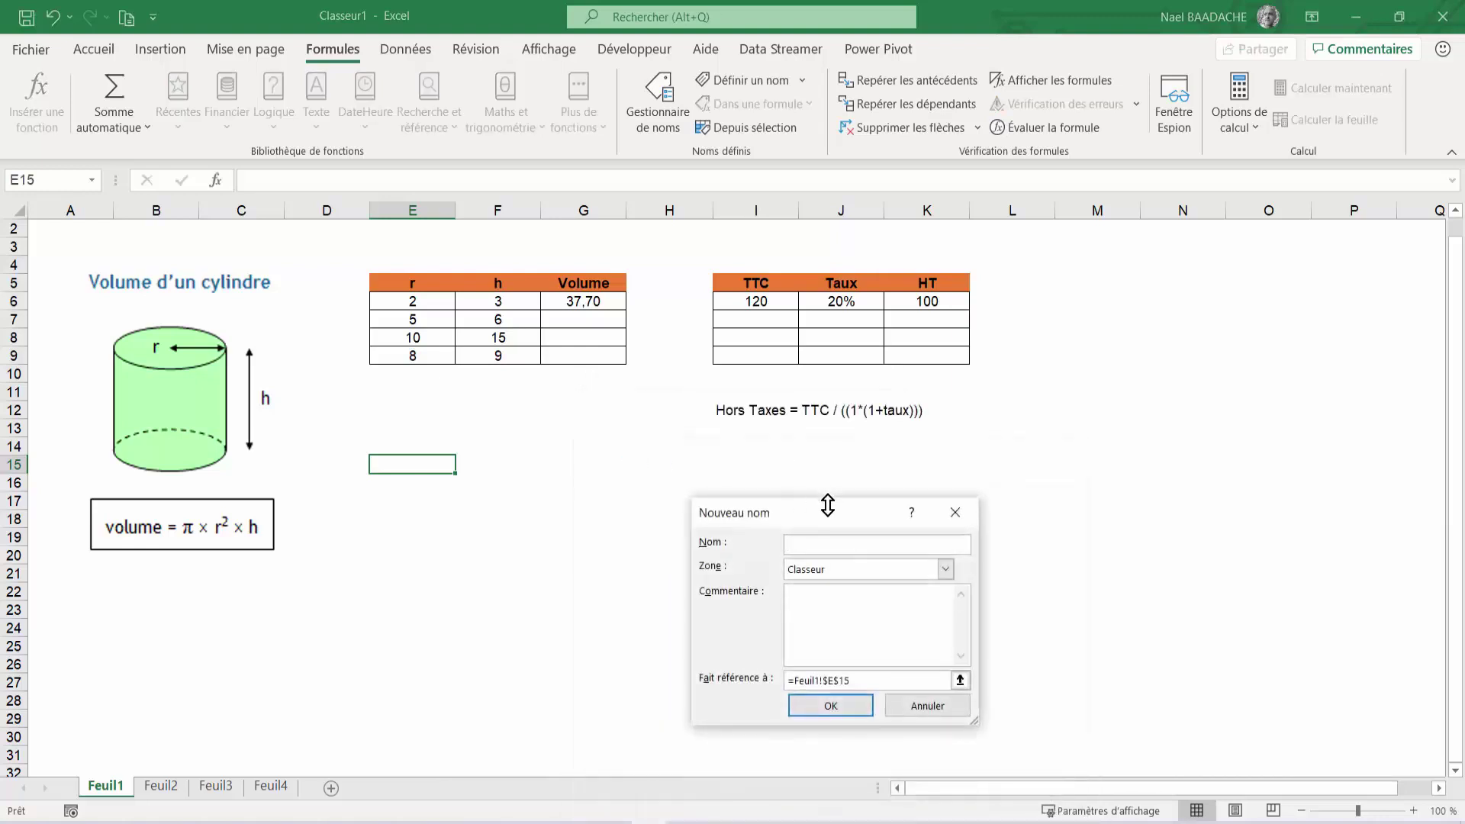
# - Name it VolumeCylindre and set its reference to =LAMBDA(R;H;PI()*R^2*H)
pyautogui.moveTo(804, 511); pyautogui.dragTo(737, 433)
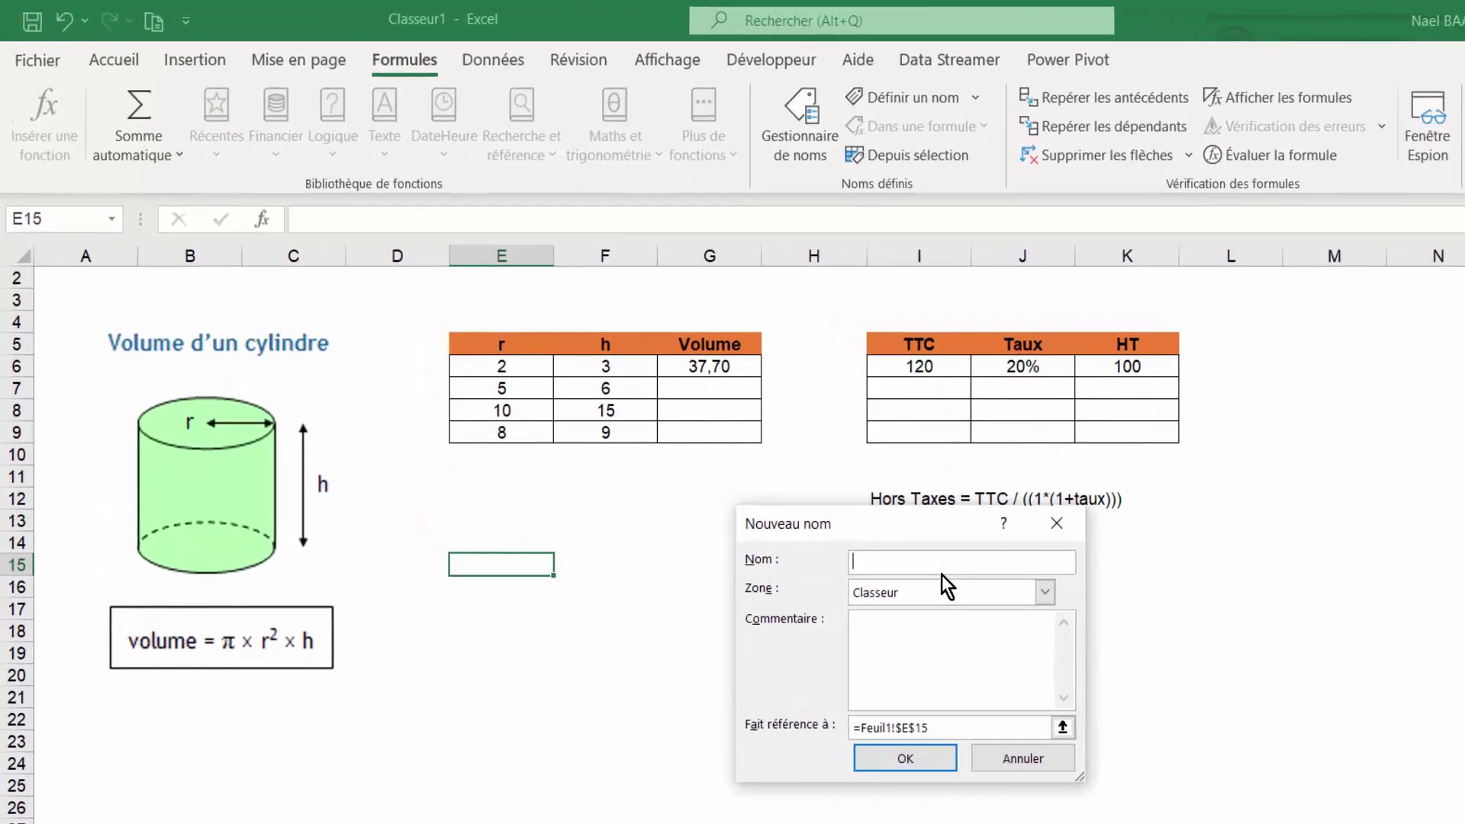
pyautogui.write('VolumeCylindre')
pyautogui.click(974, 723)
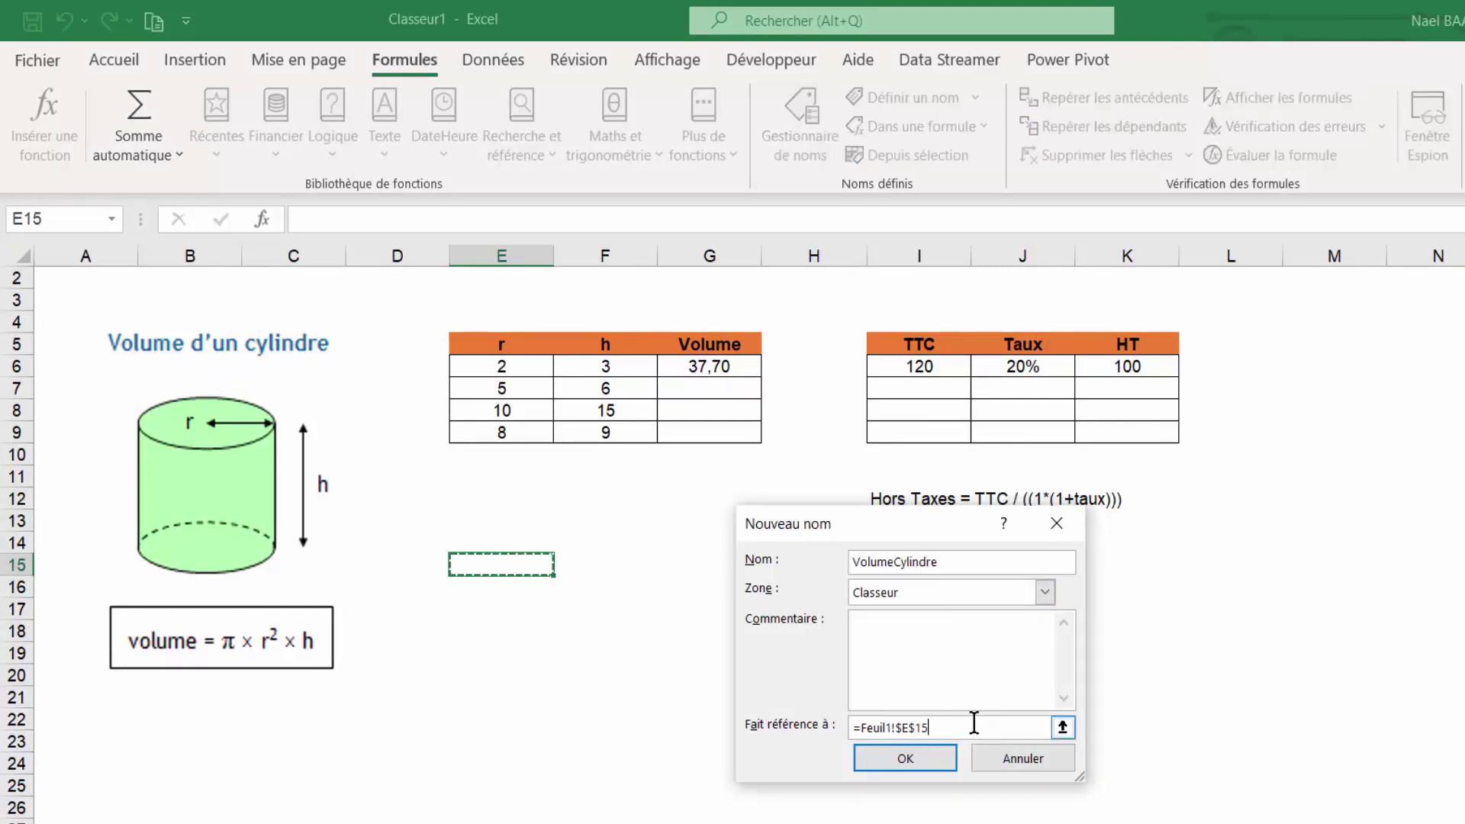
pyautogui.press('BackSpace')
pyautogui.press('BackSpace')
pyautogui.press('BackSpace')
pyautogui.press('BackSpace')
pyautogui.press('BackSpace')
pyautogui.press('BackSpace')
pyautogui.press('BackSpace')
pyautogui.press('BackSpace')
pyautogui.press('BackSpace')
pyautogui.press('BackSpace')
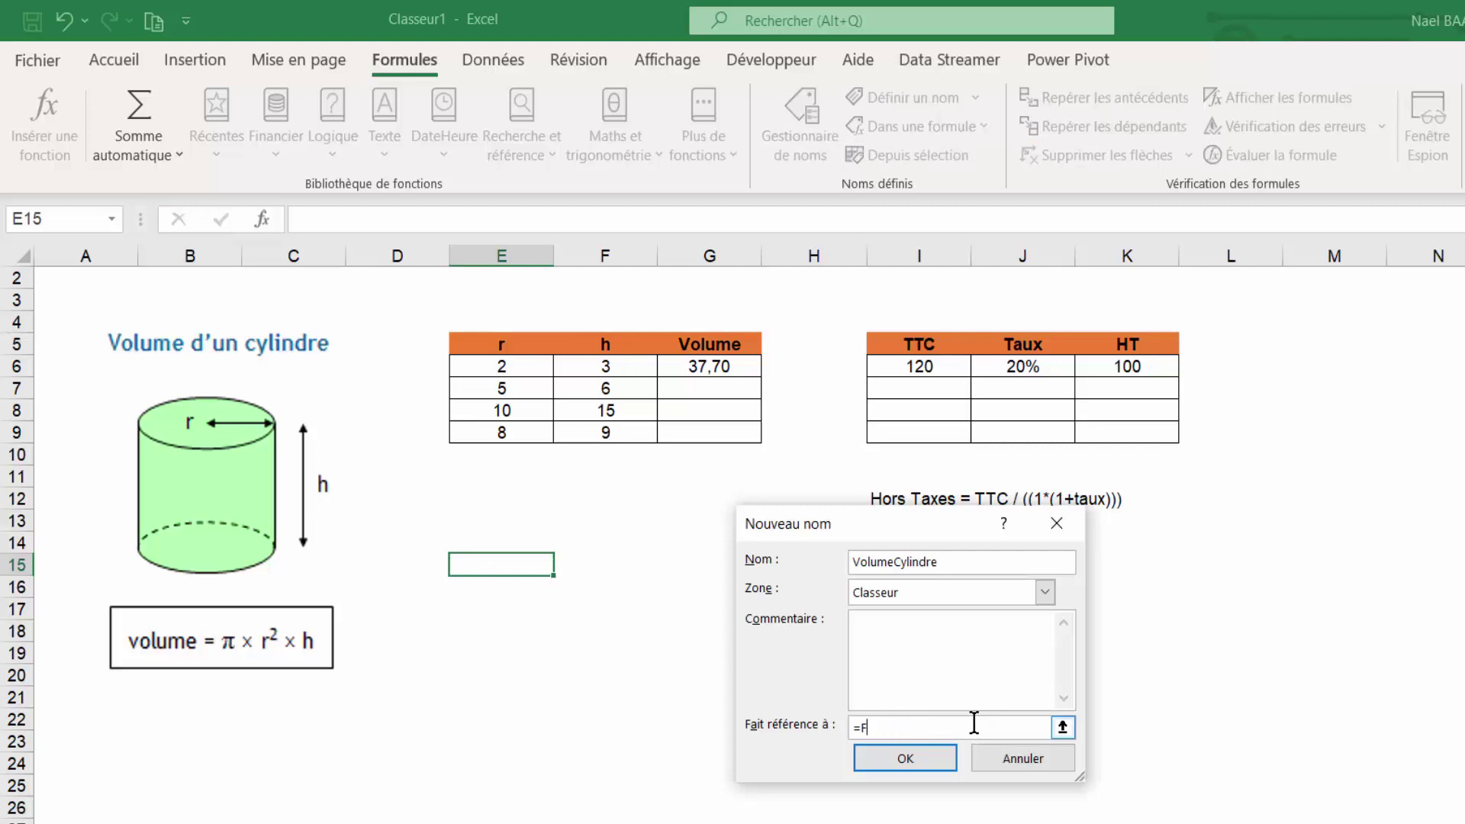
pyautogui.press('BackSpace')
pyautogui.write('L')
pyautogui.write('AMBDA(')
pyautogui.write('R')
pyautogui.write(';H')
pyautogui.write(';')
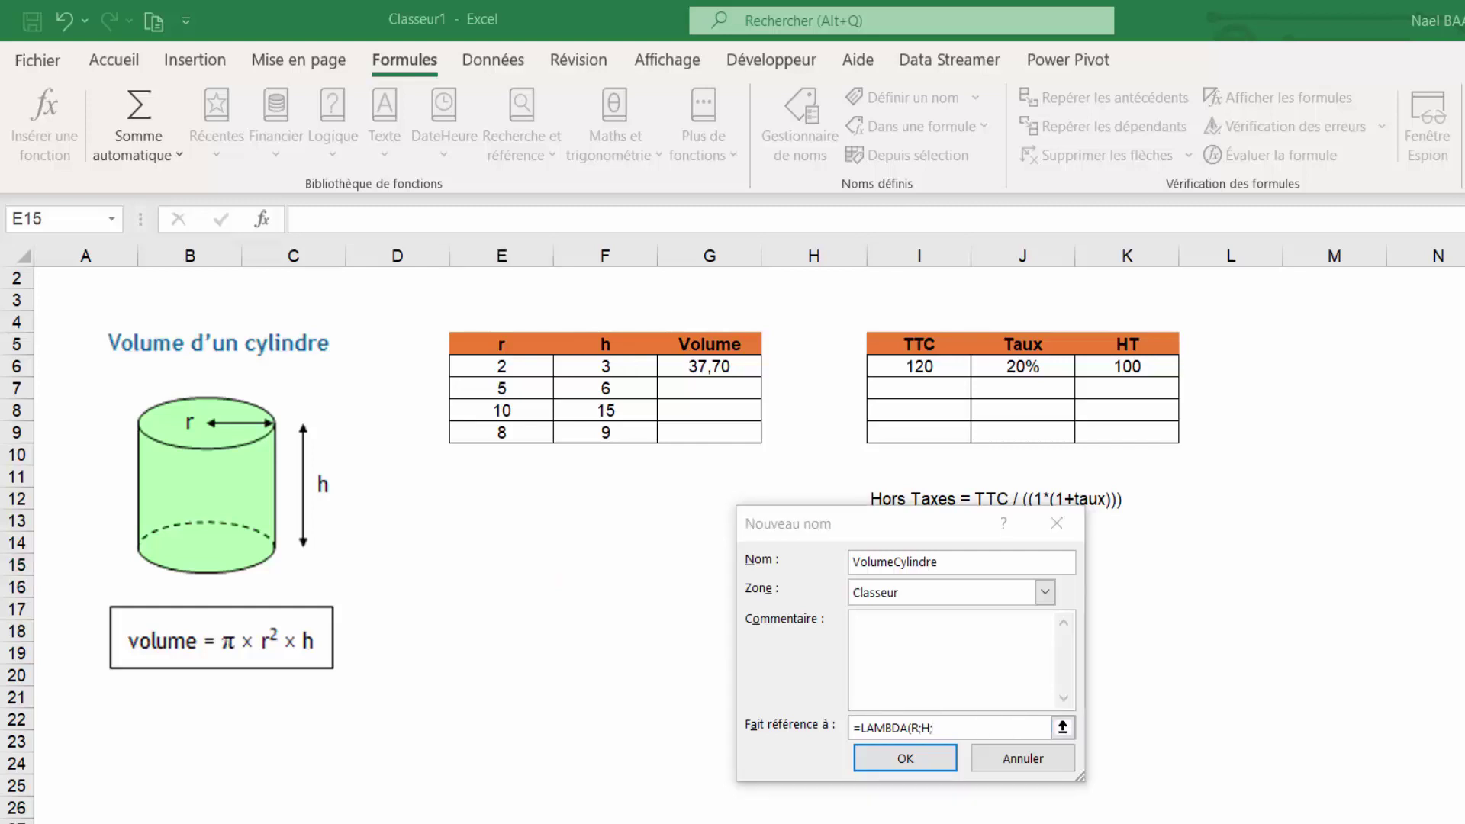
pyautogui.click(961, 733)
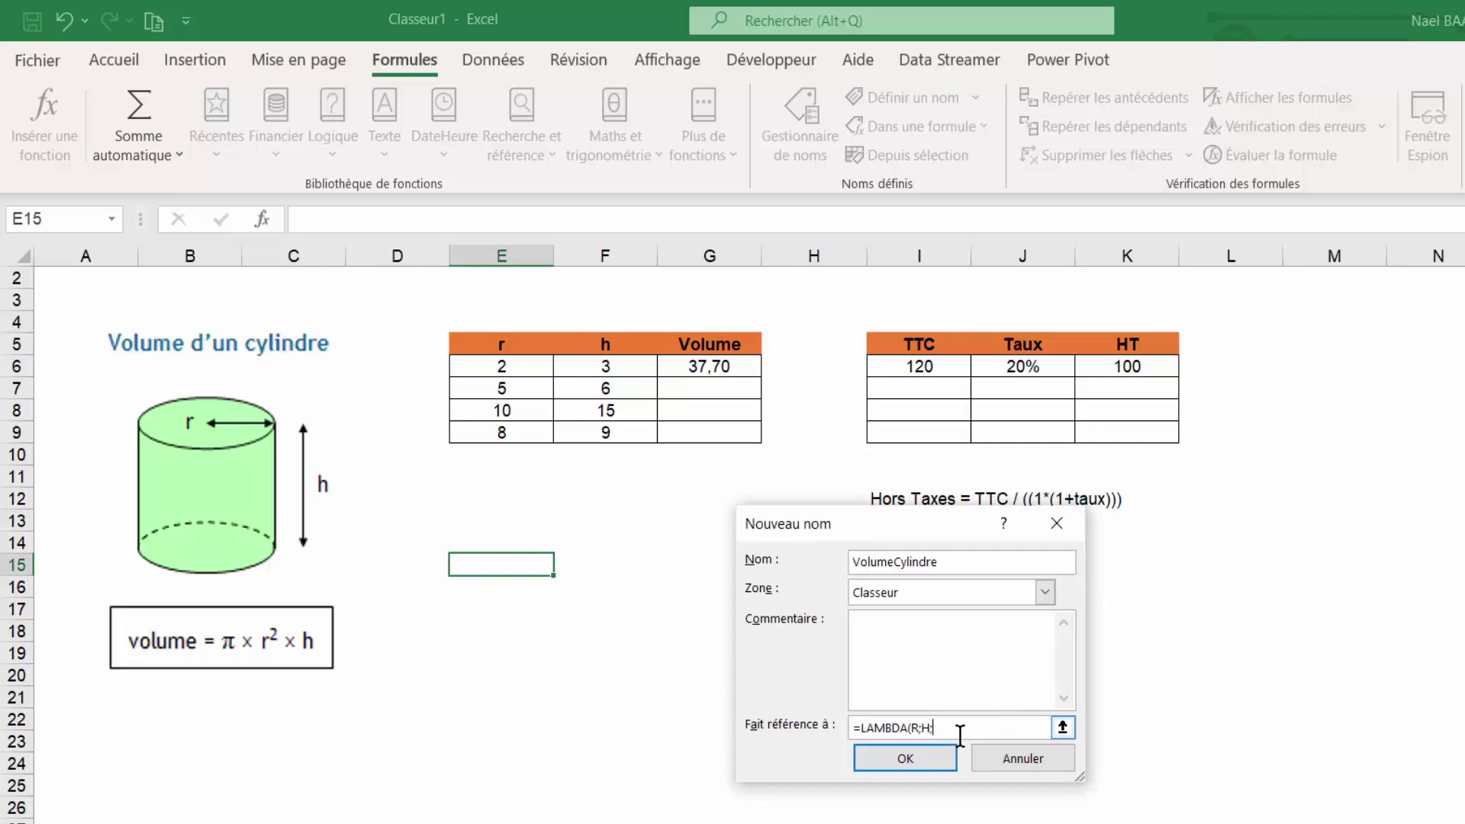
pyautogui.write('p')
pyautogui.write('i()*R^2*H')
pyautogui.write(')')
pyautogui.write('H')
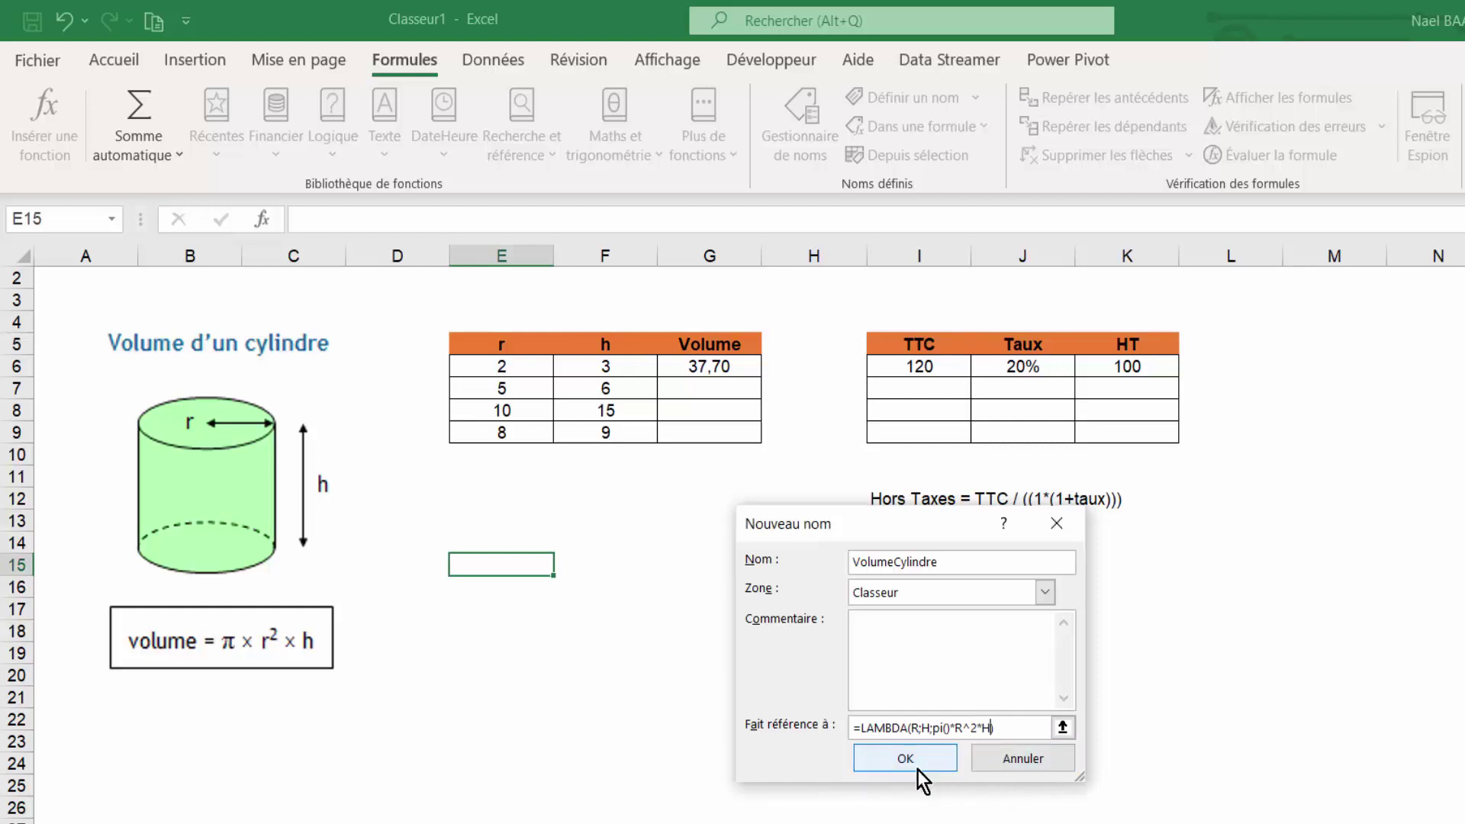
# - Save the VolumeCylindre name and close the Name Manager
pyautogui.click(907, 759)
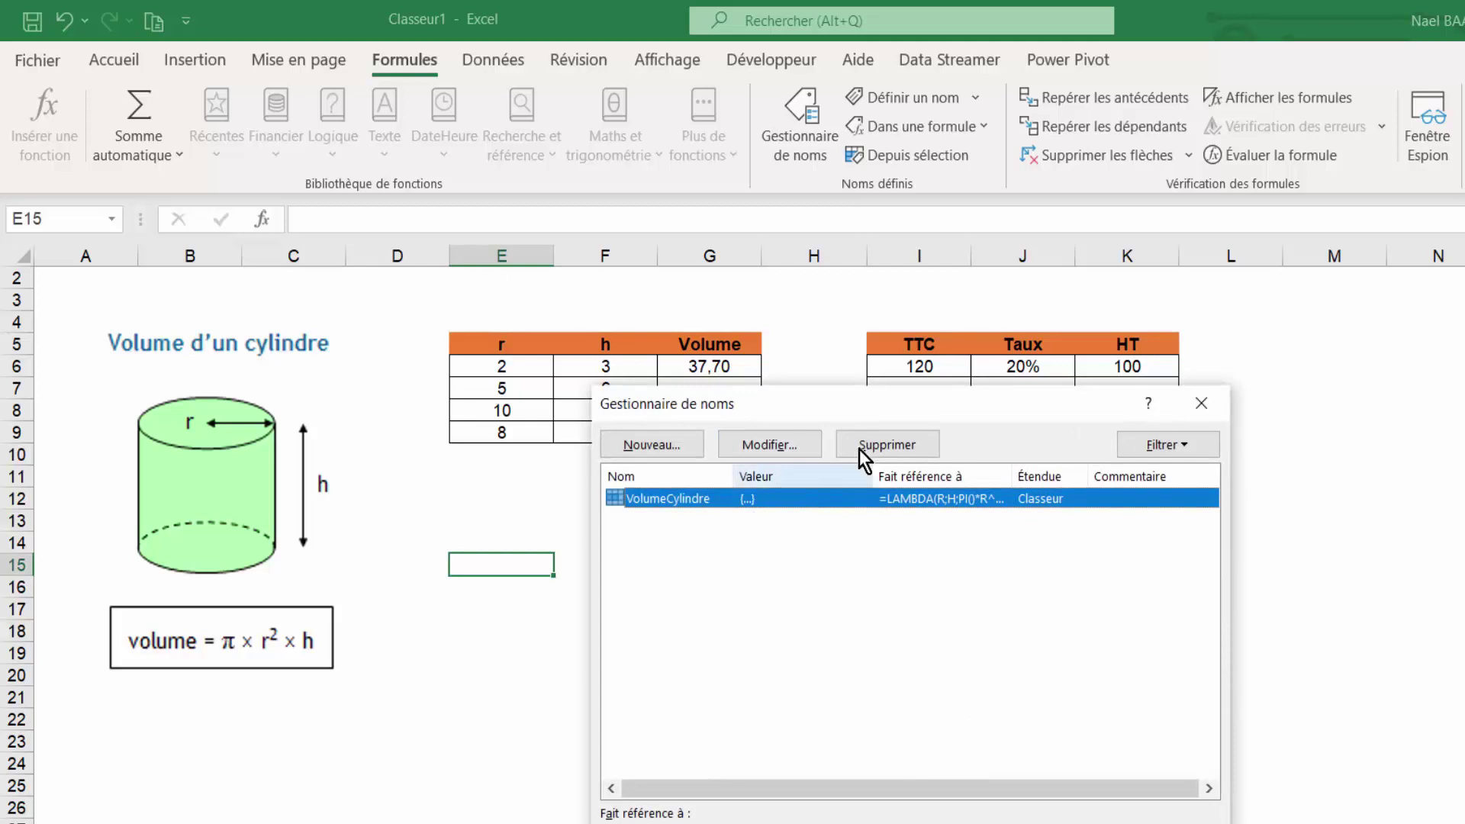
pyautogui.moveTo(872, 409); pyautogui.dragTo(1123, 358)
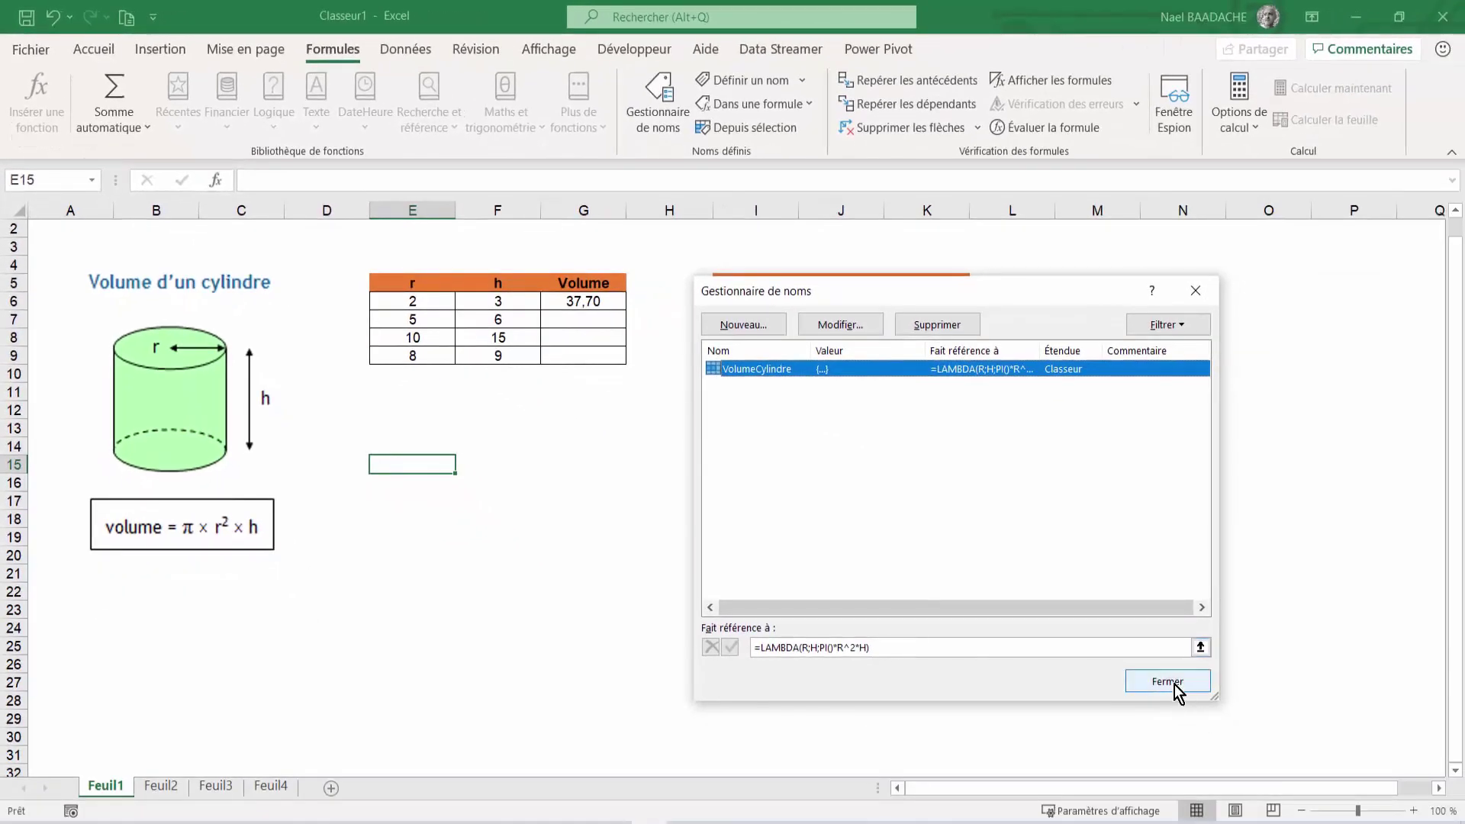
pyautogui.click(1172, 683)
pyautogui.click(1173, 687)
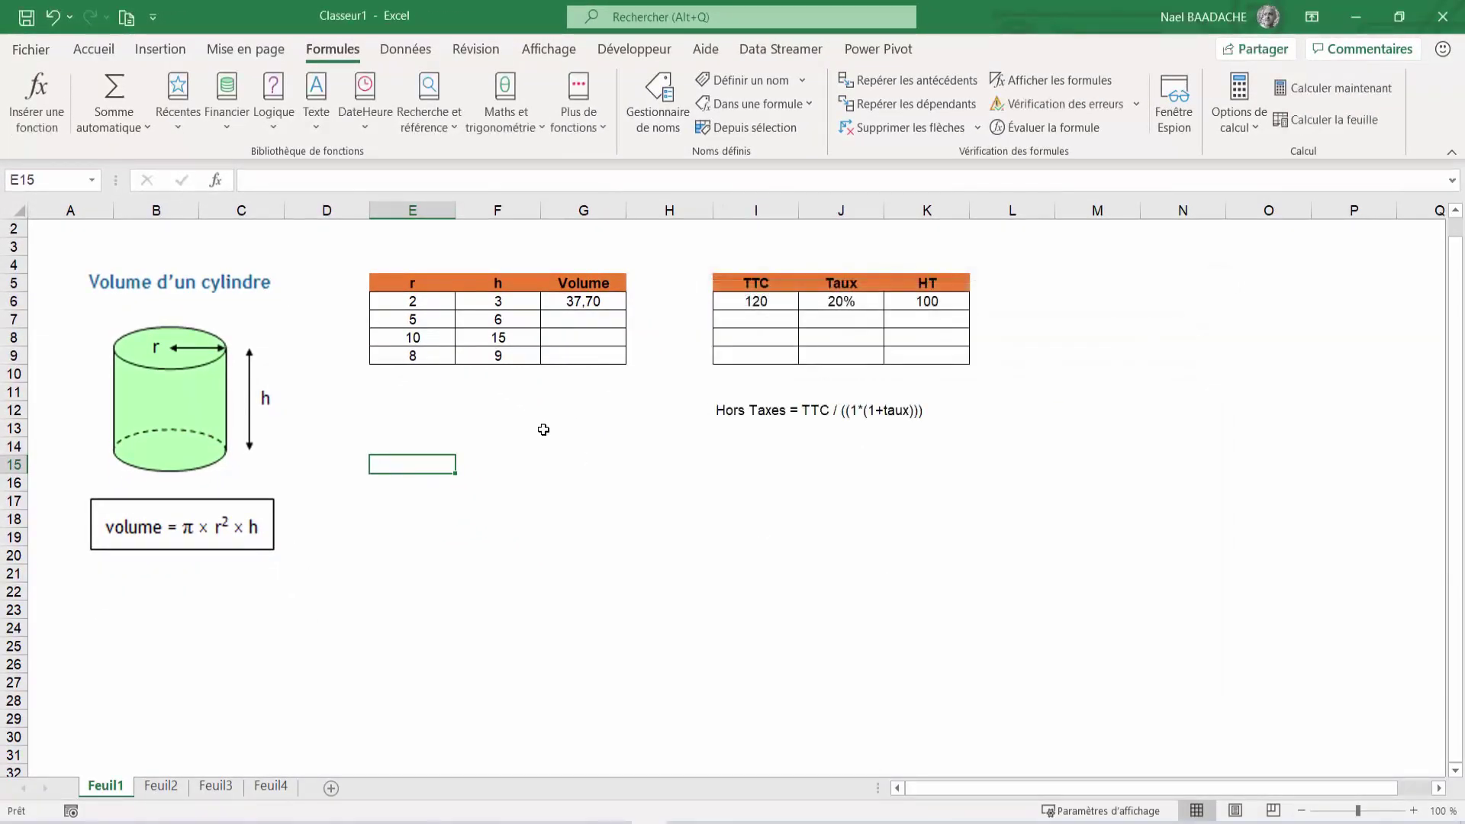
# - Enter =VolumeCylindre(E6;F6) in H6, returning 37,6991118
pyautogui.click(668, 305)
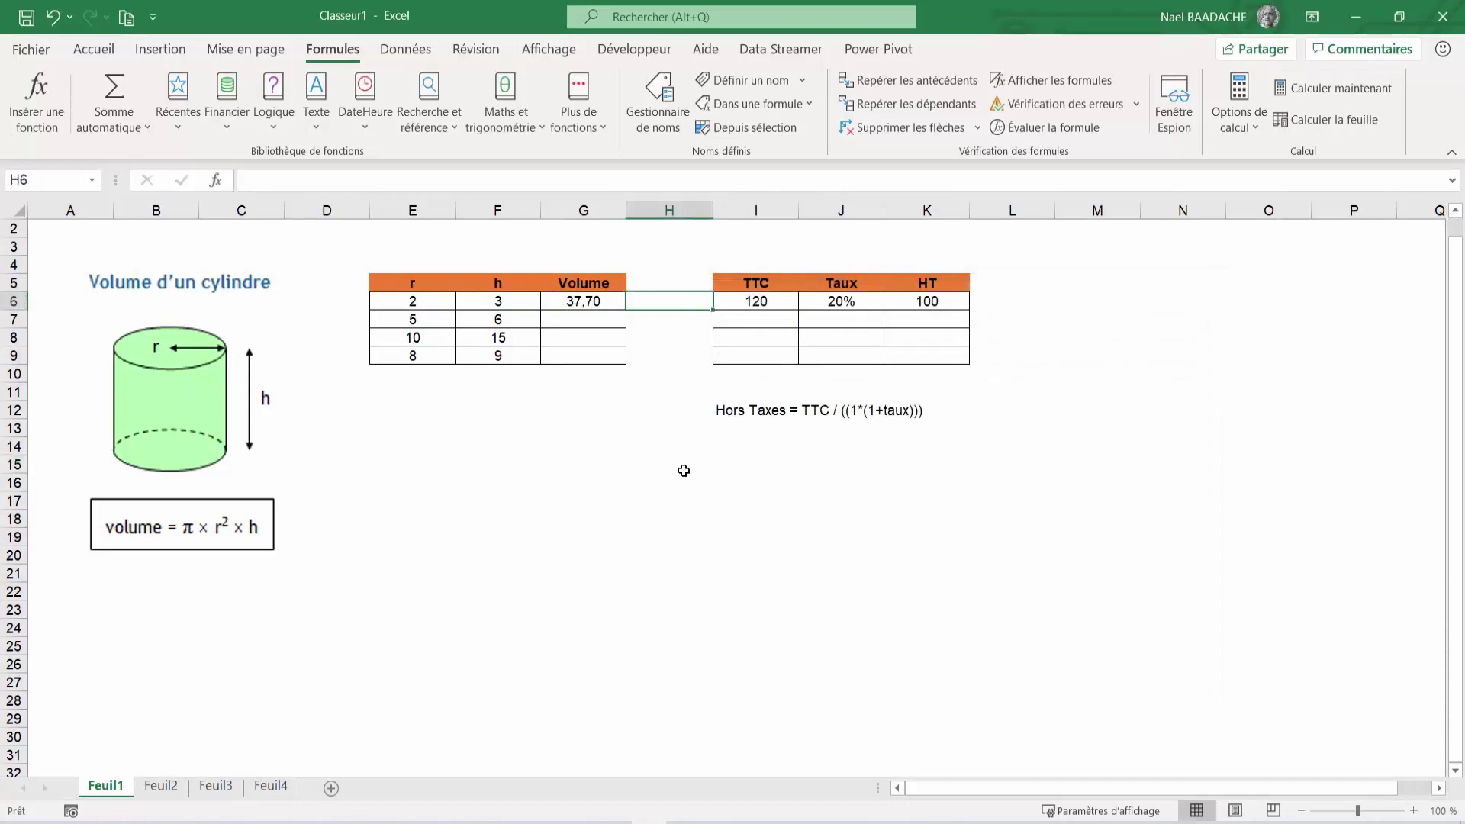
pyautogui.write('=')
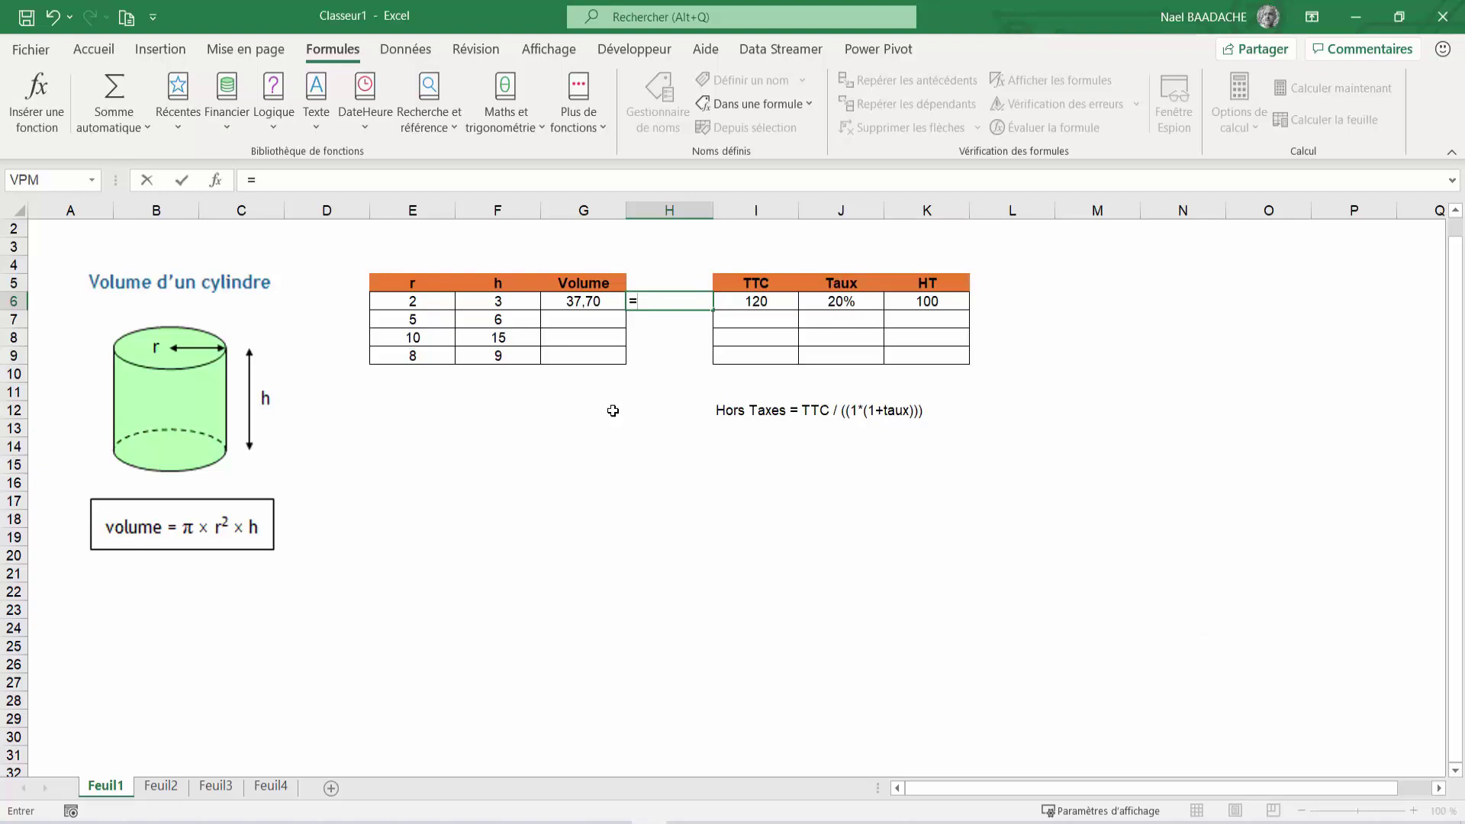
pyautogui.write('vo')
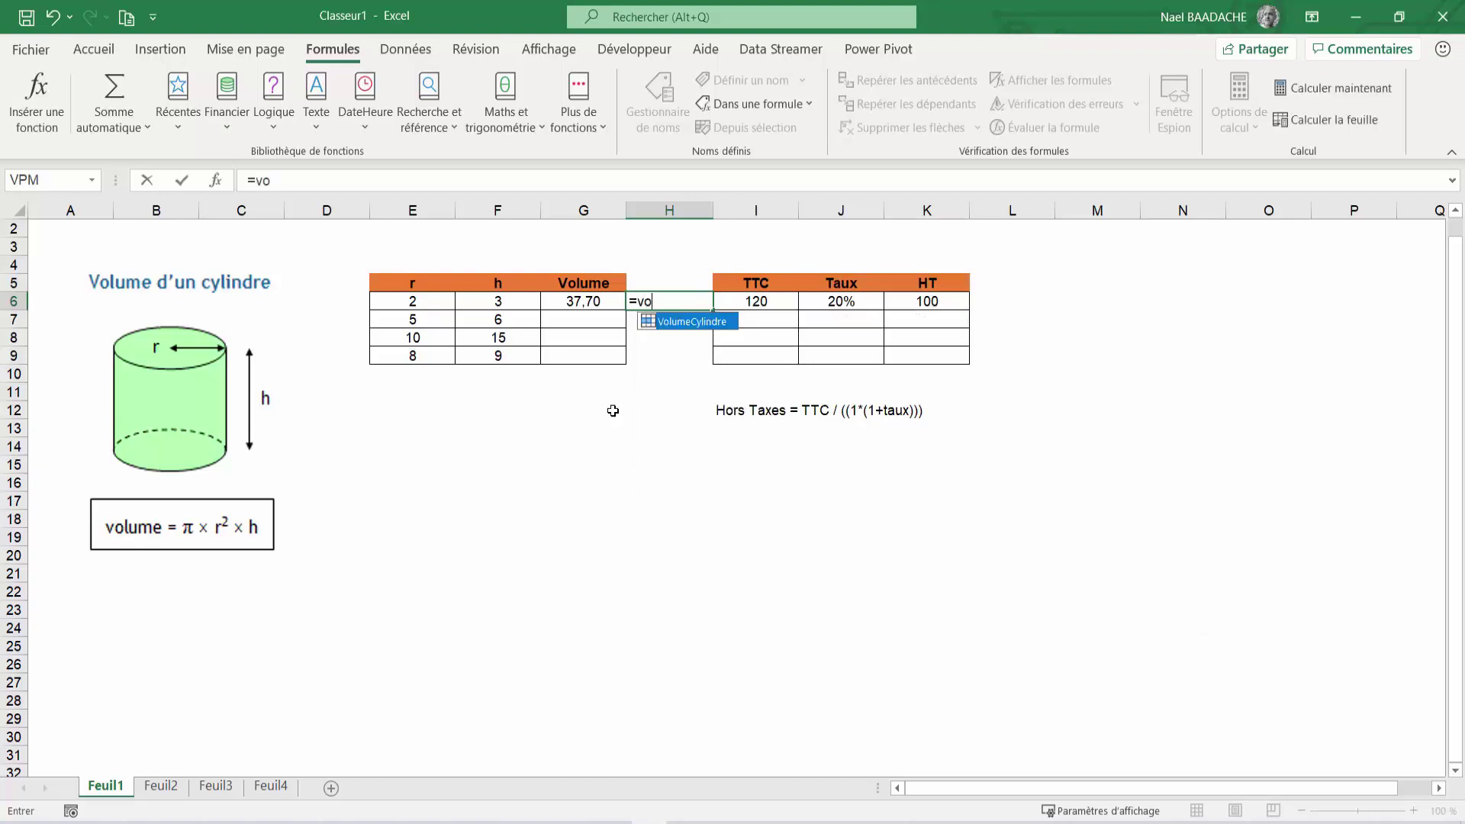
pyautogui.doubleClick(683, 322)
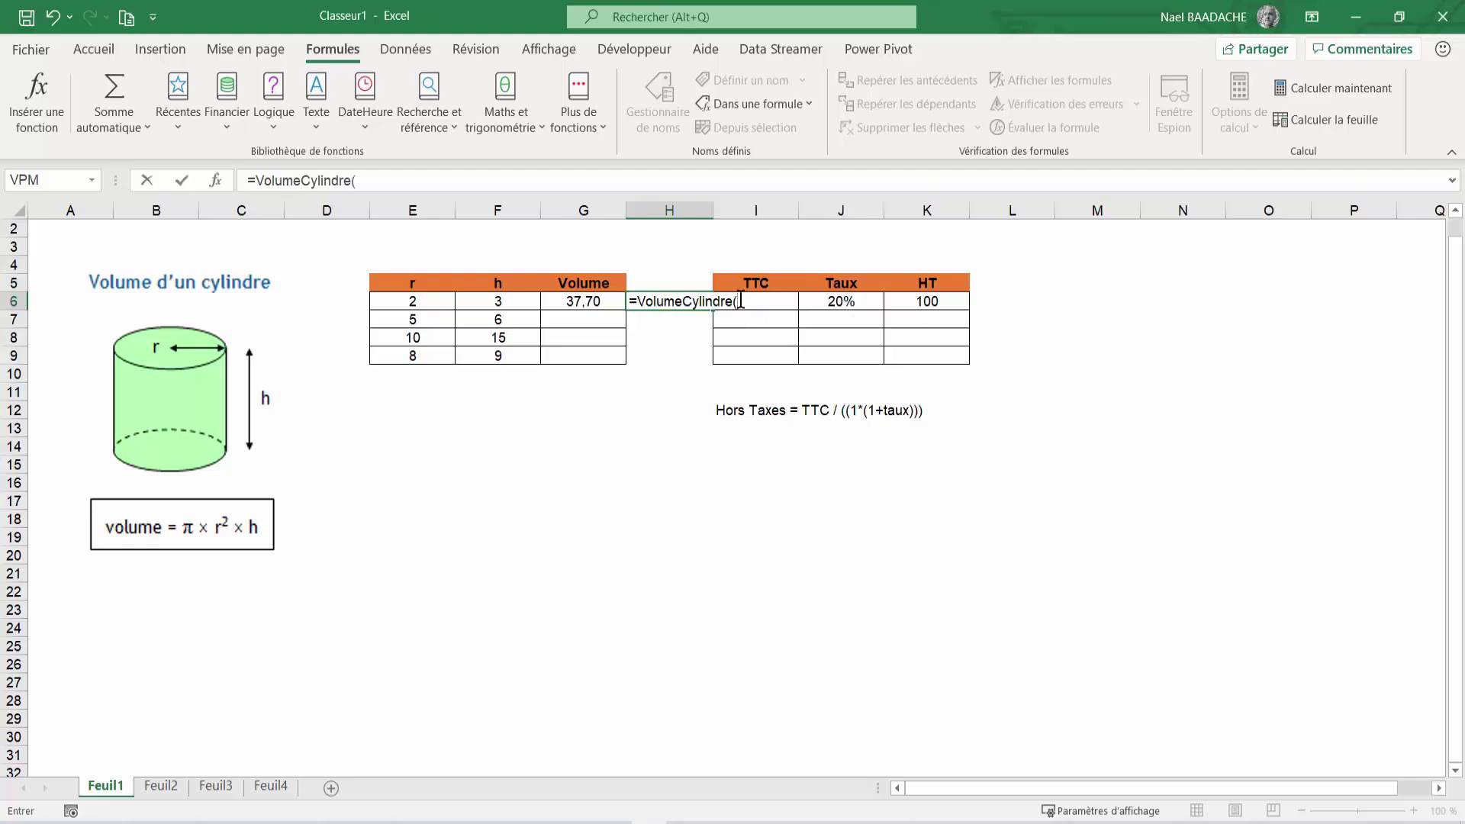
pyautogui.click(413, 299)
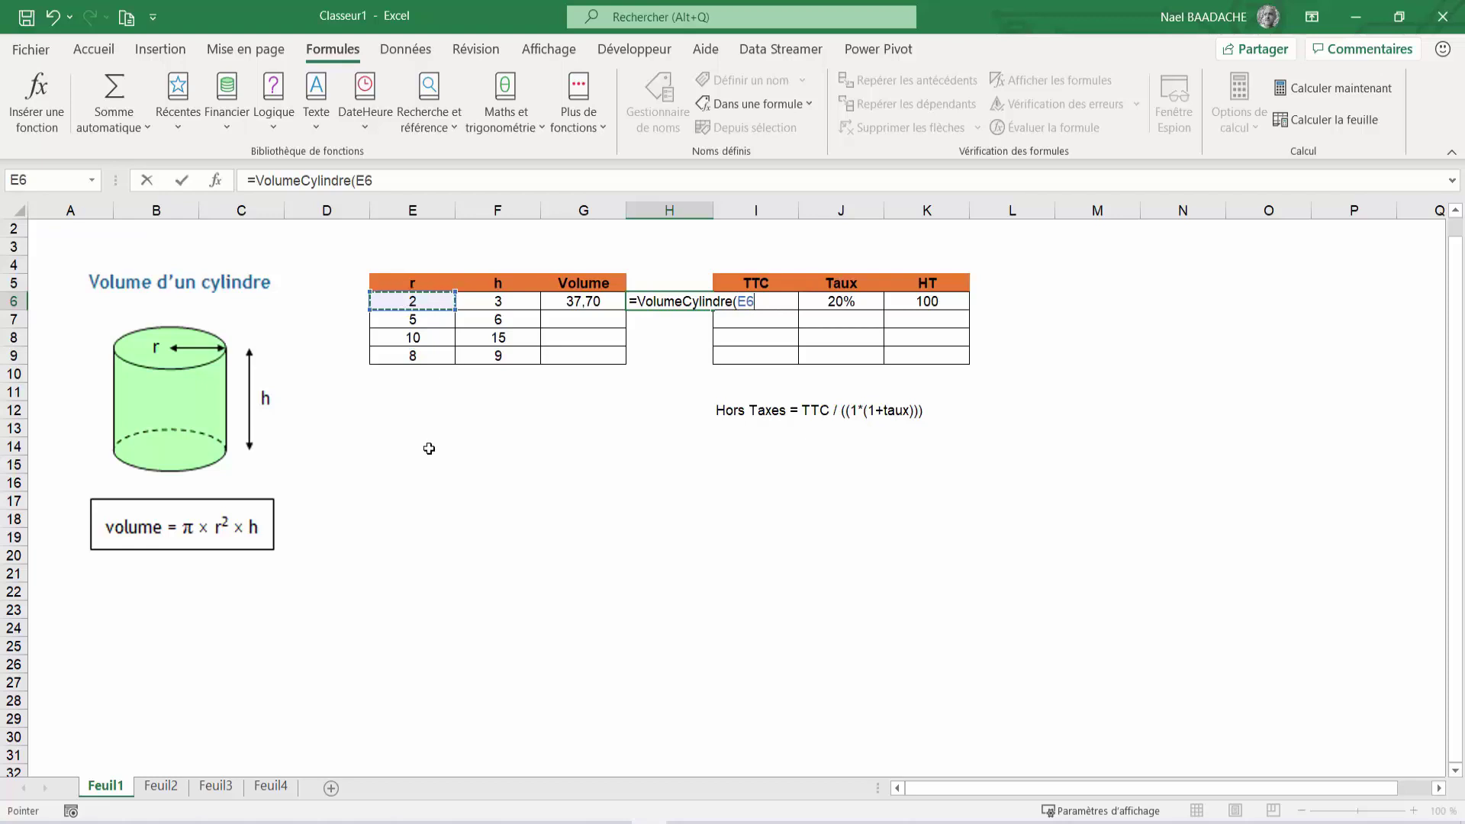
pyautogui.write(';')
pyautogui.click(474, 303)
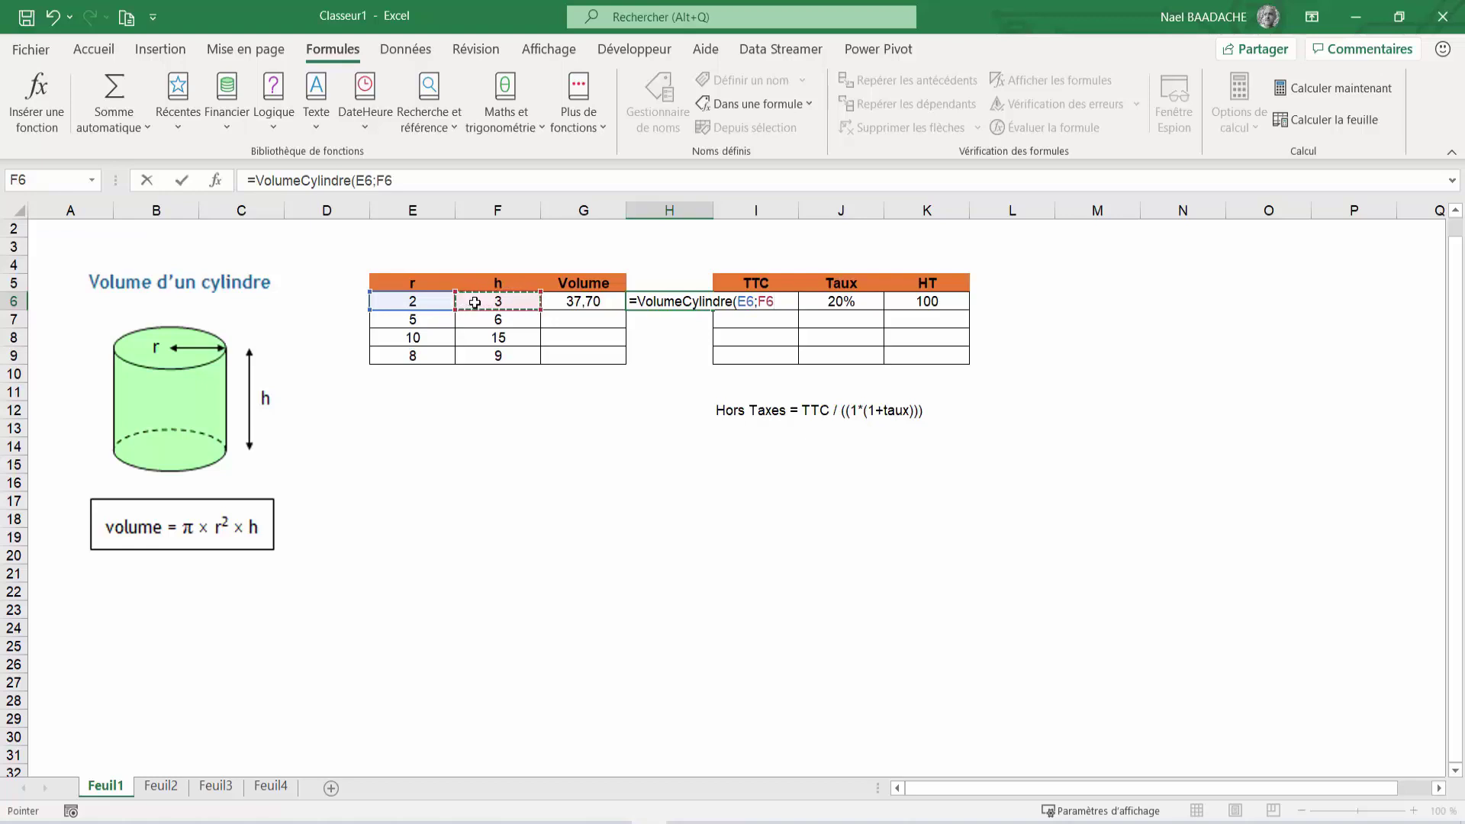
pyautogui.write(')')
pyautogui.press('Return')
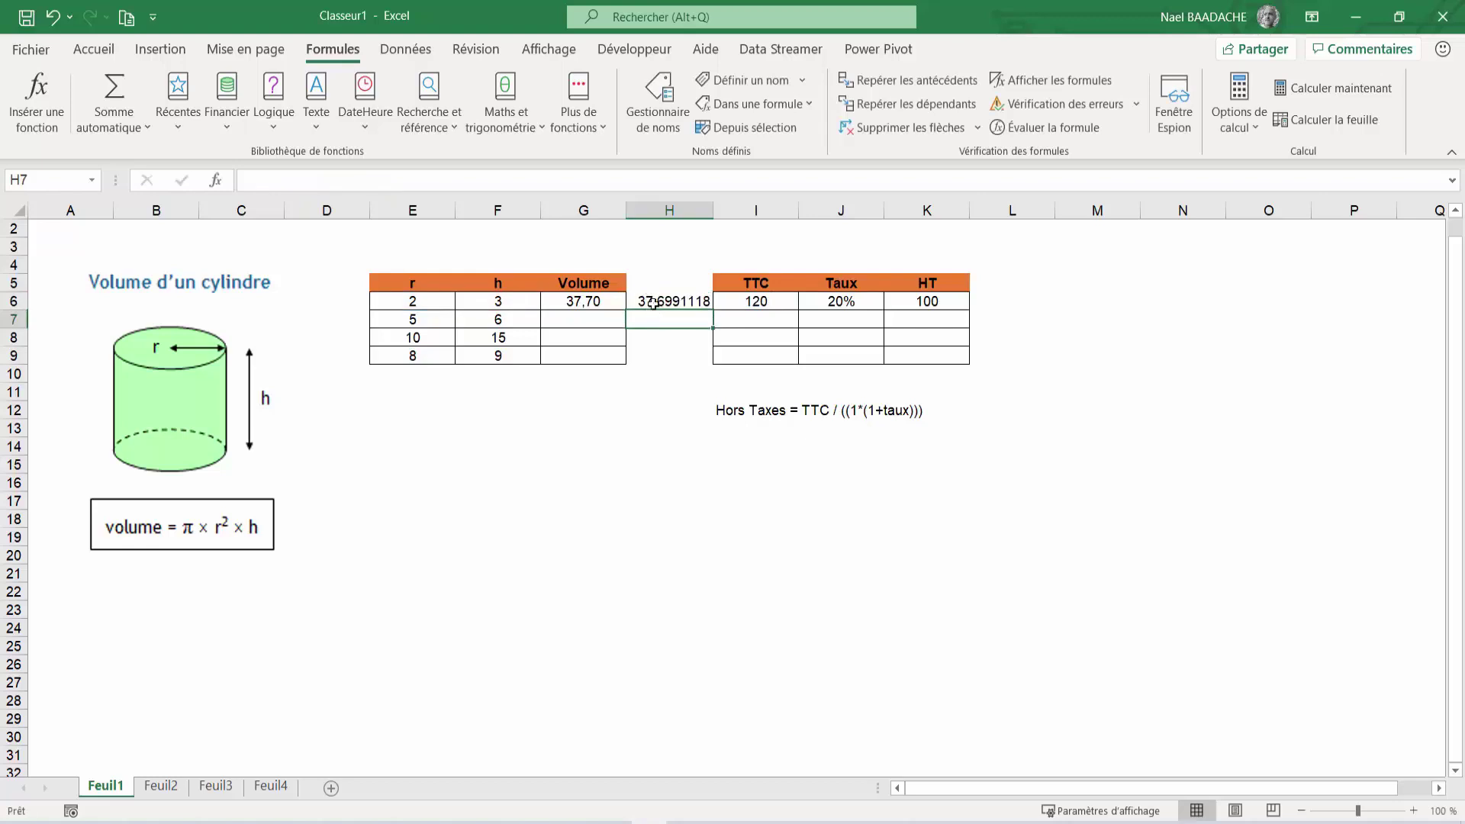
pyautogui.click(652, 303)
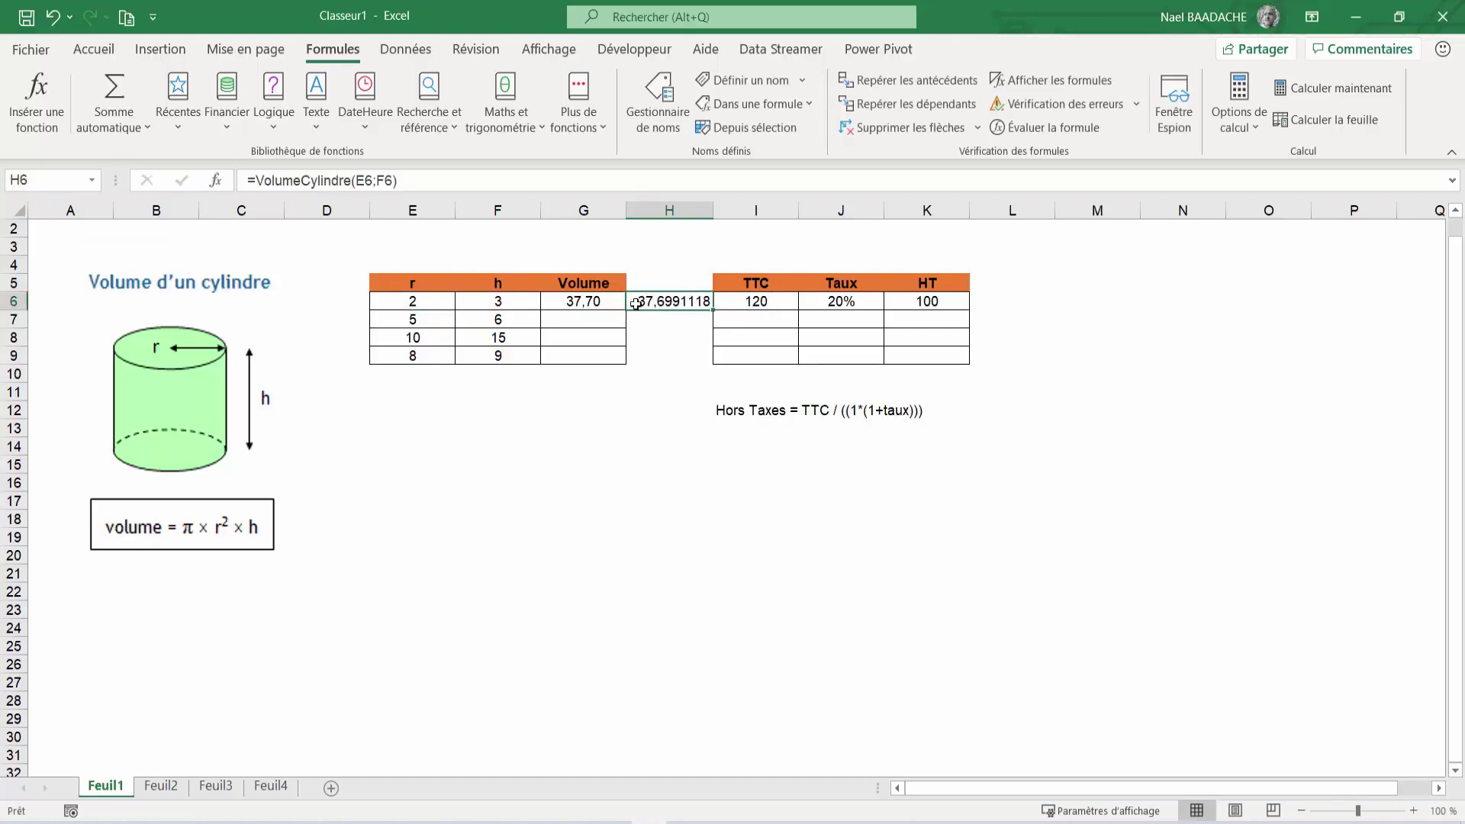
# - Replace G6's formula with =VolumeCylindre(E6;F6)
pyautogui.click(590, 303)
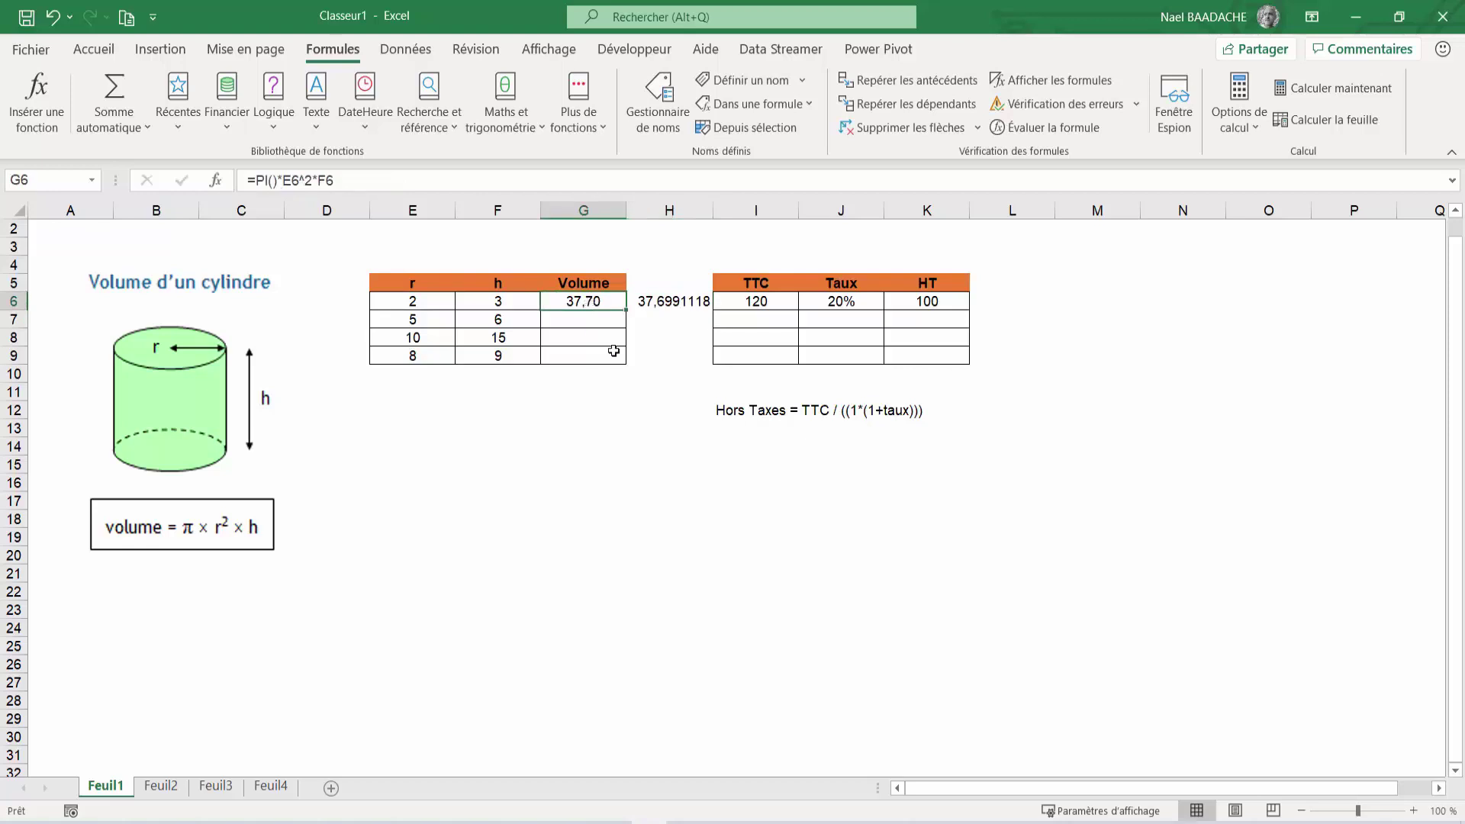
pyautogui.write('=')
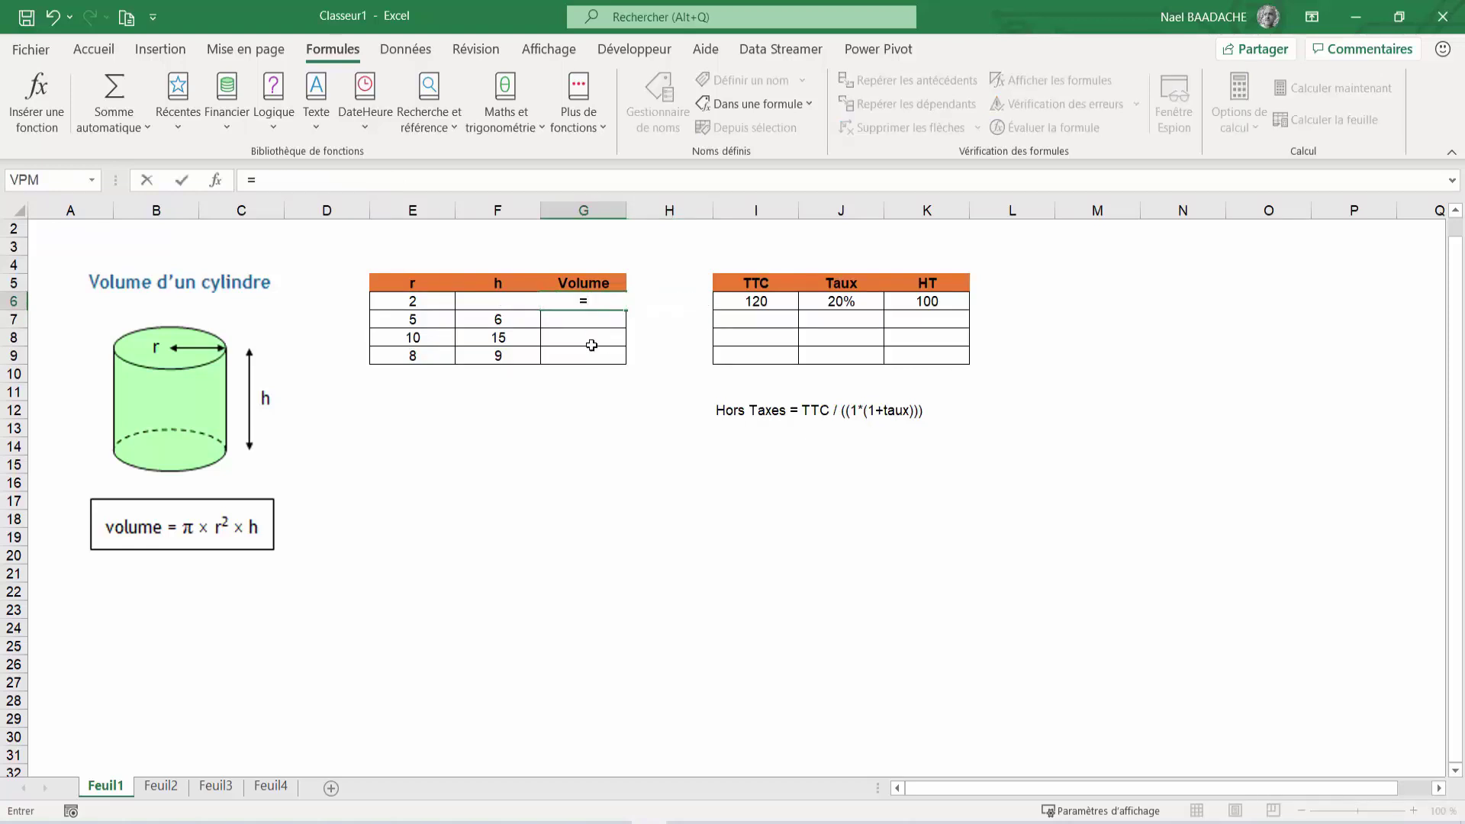
pyautogui.write('vol')
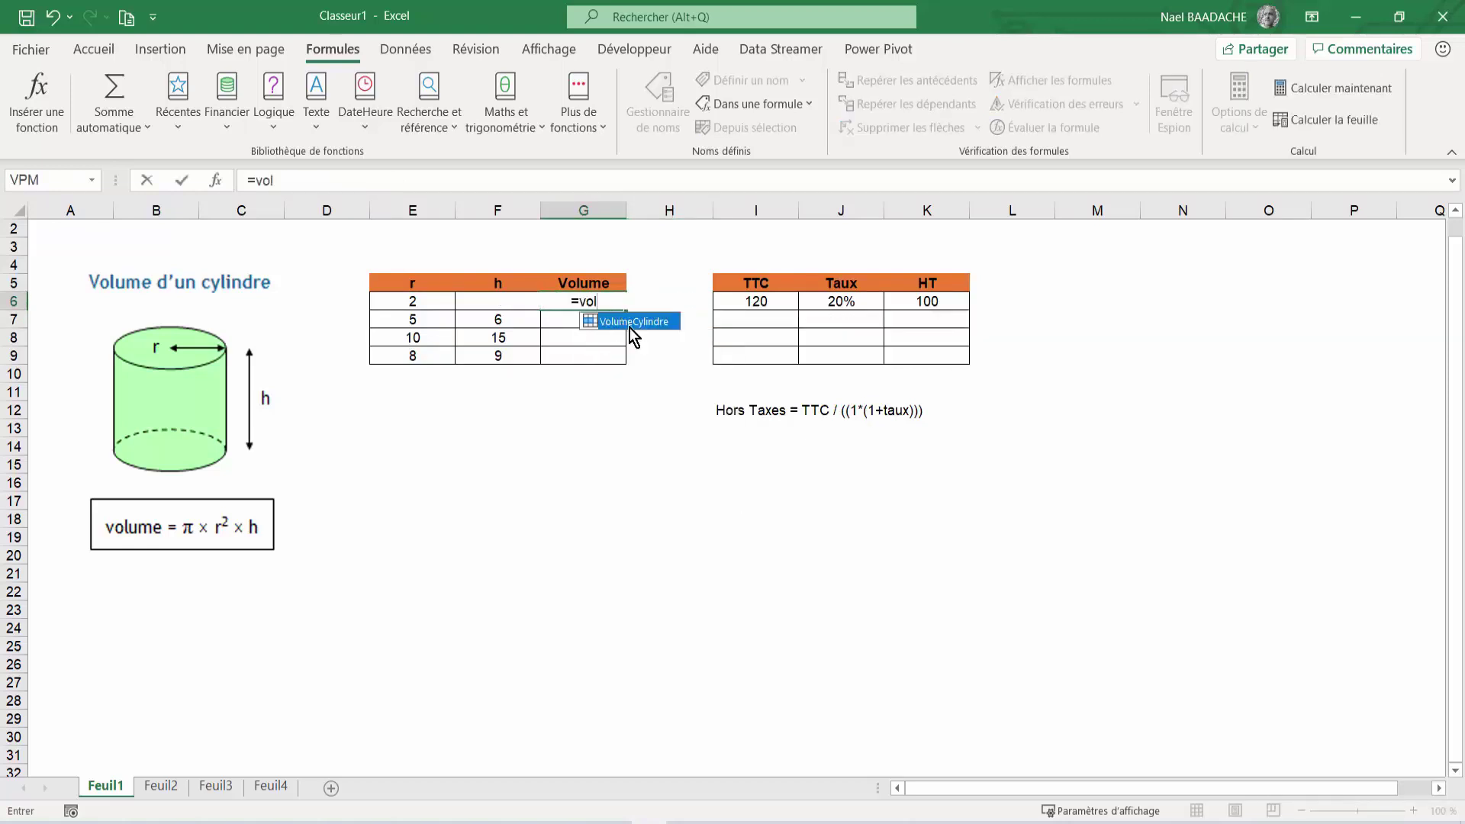
pyautogui.doubleClick(624, 321)
pyautogui.write('(')
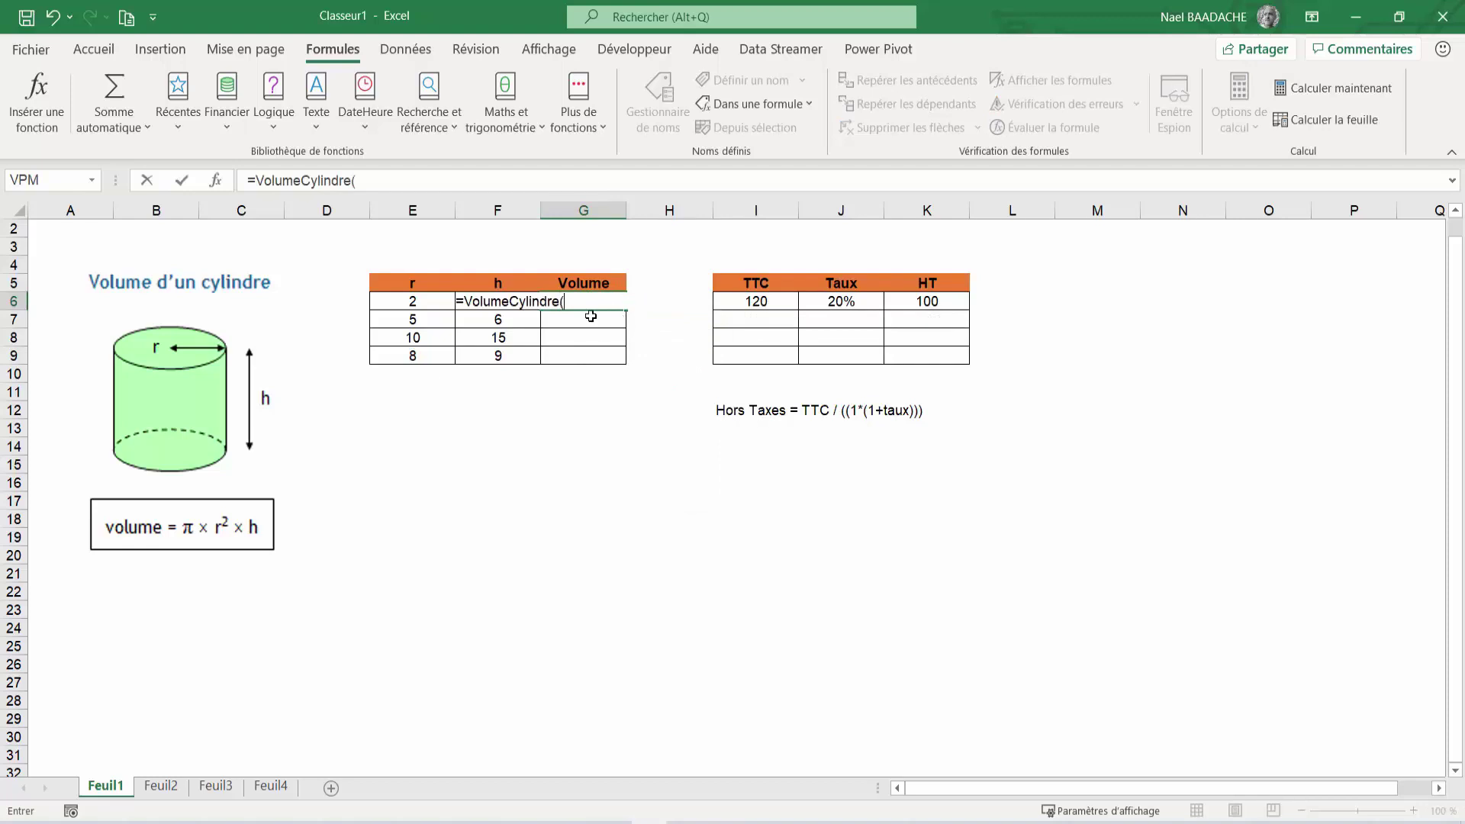
pyautogui.click(423, 301)
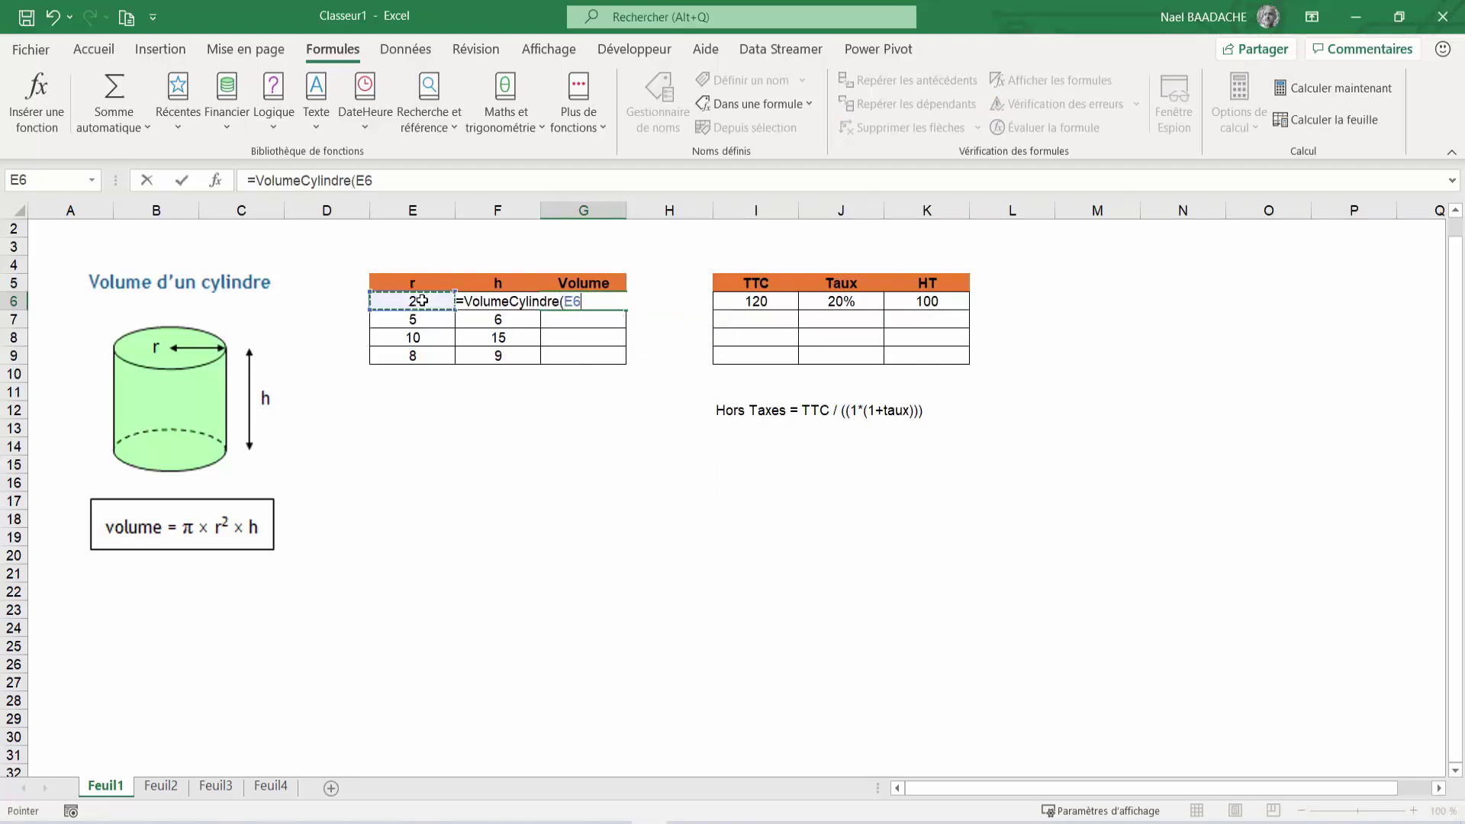
pyautogui.write(';')
pyautogui.click(498, 256)
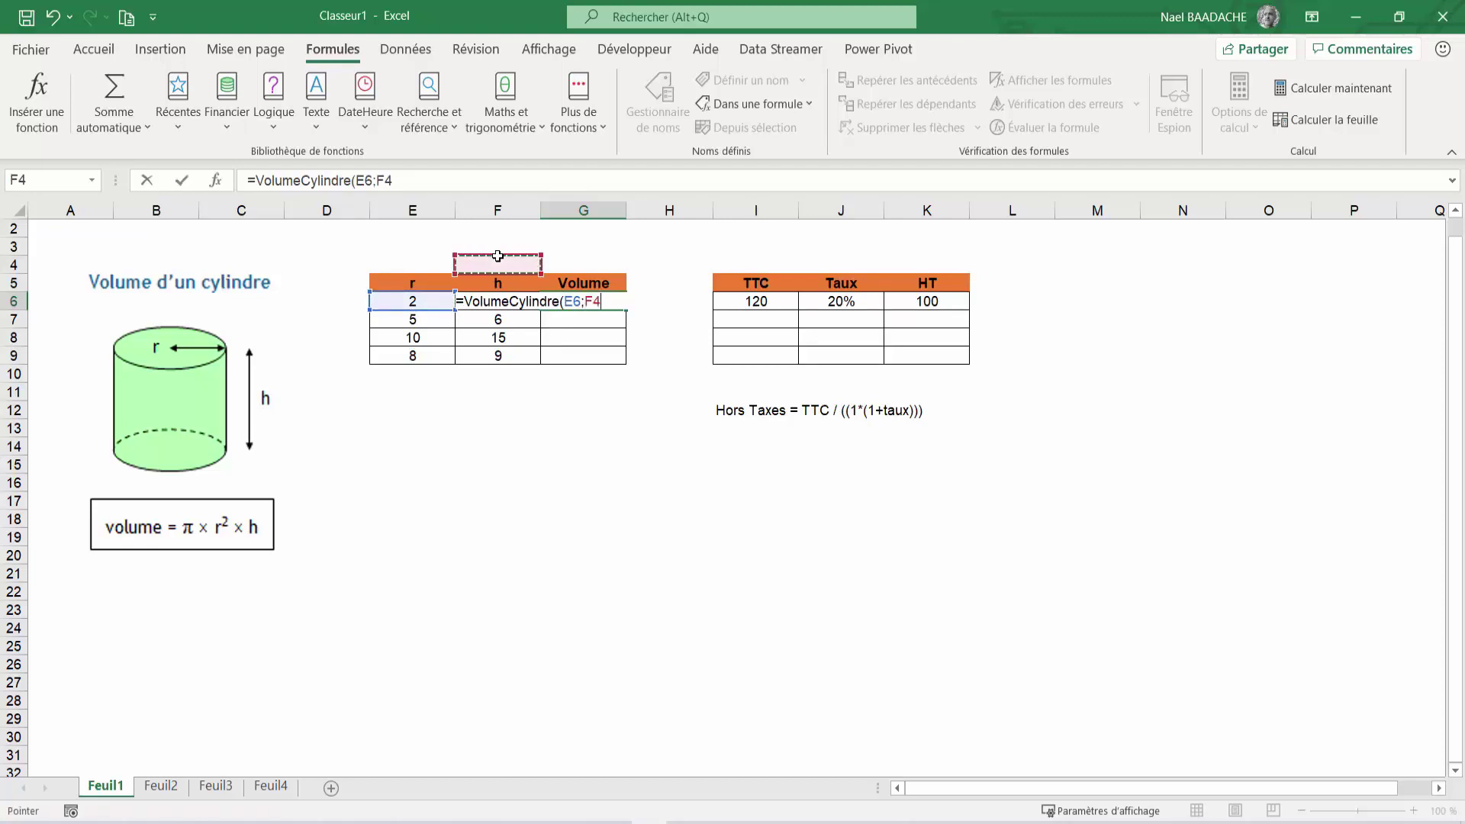
pyautogui.press('Down')
pyautogui.press('Down')
pyautogui.write(')')
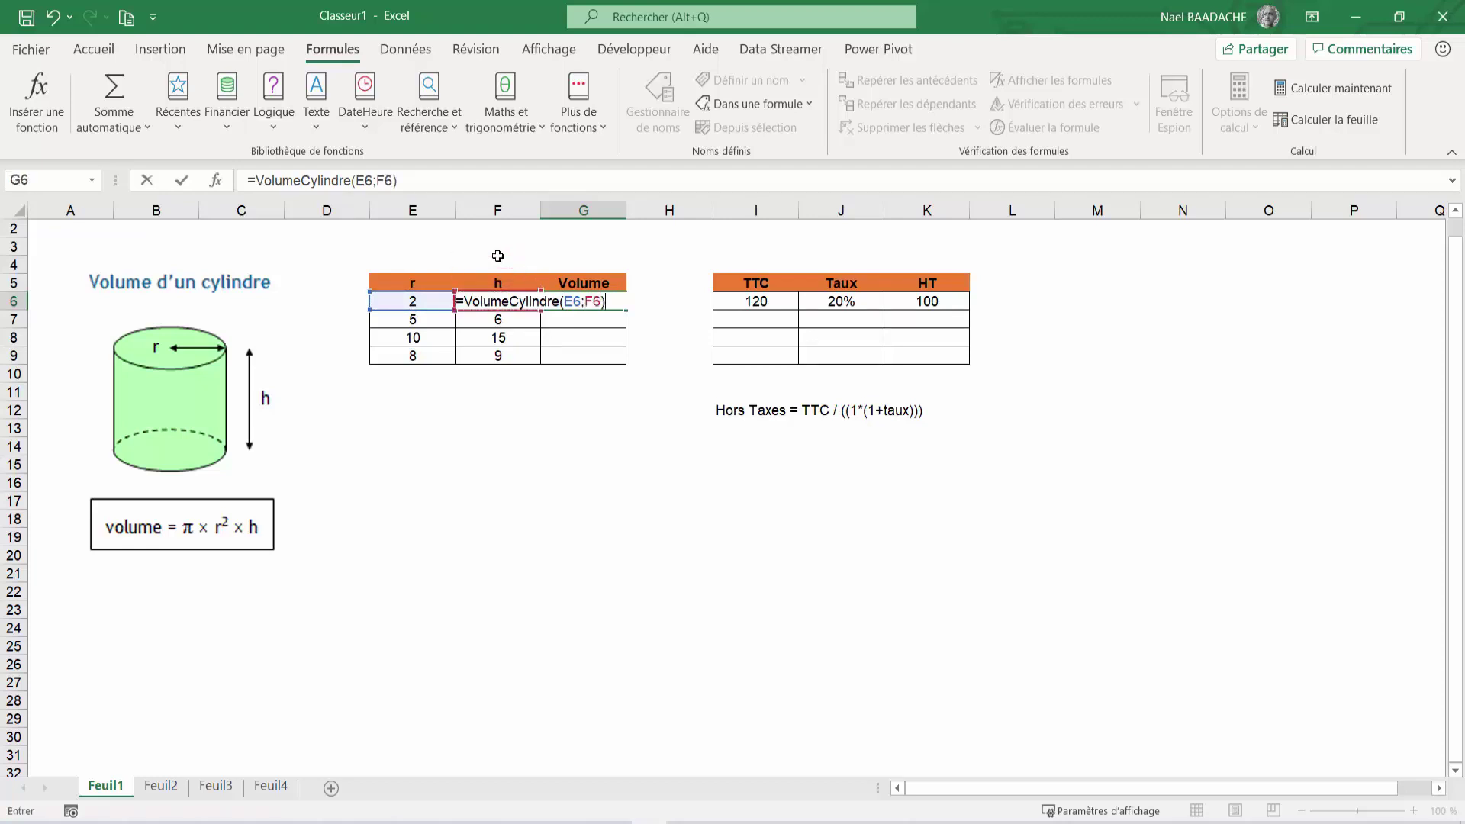
pyautogui.press('Return')
# - Fill the G6 formula down to G9 for all four cylinders
pyautogui.click(605, 298)
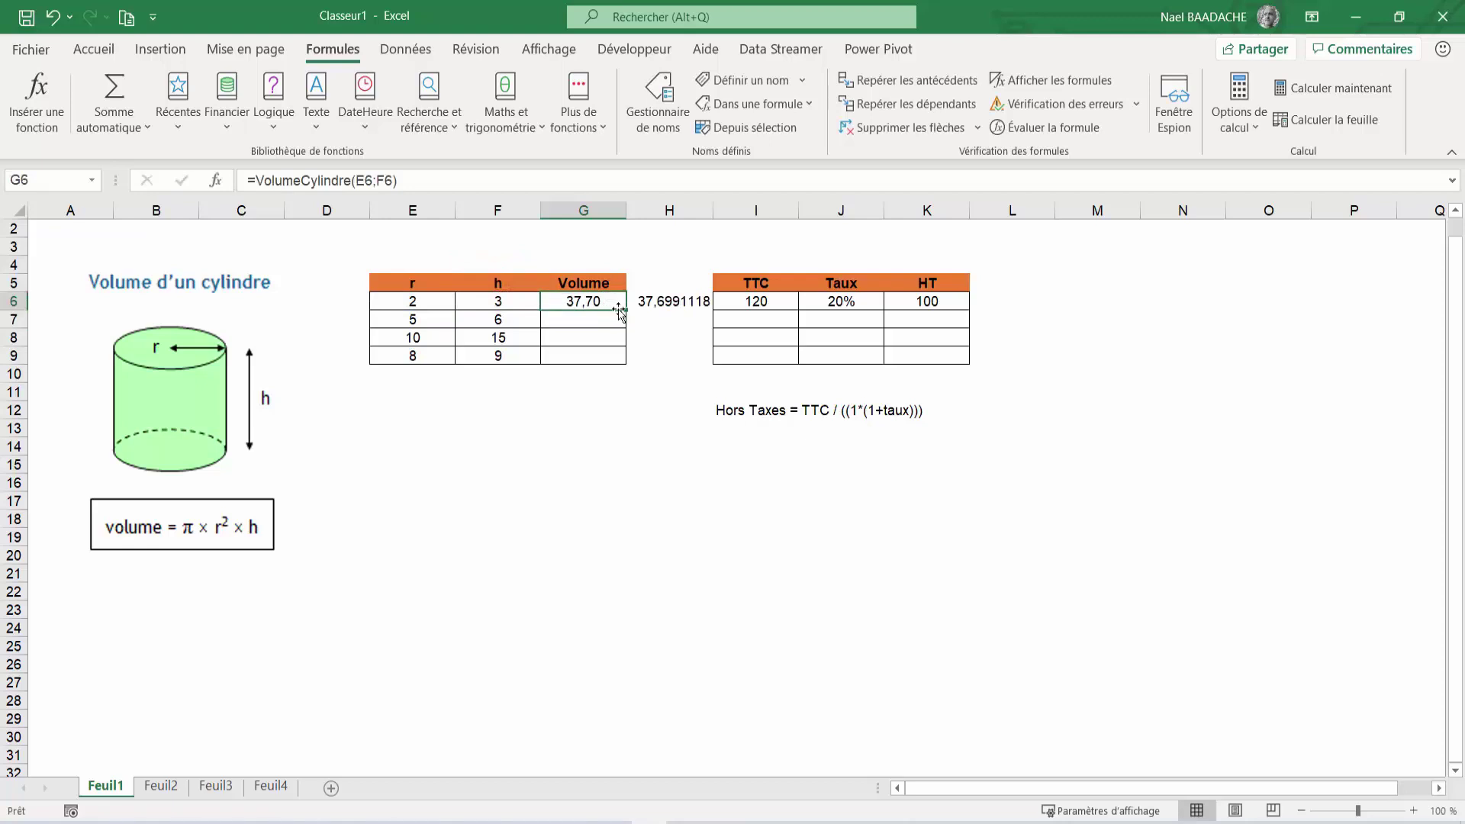
pyautogui.doubleClick(626, 311)
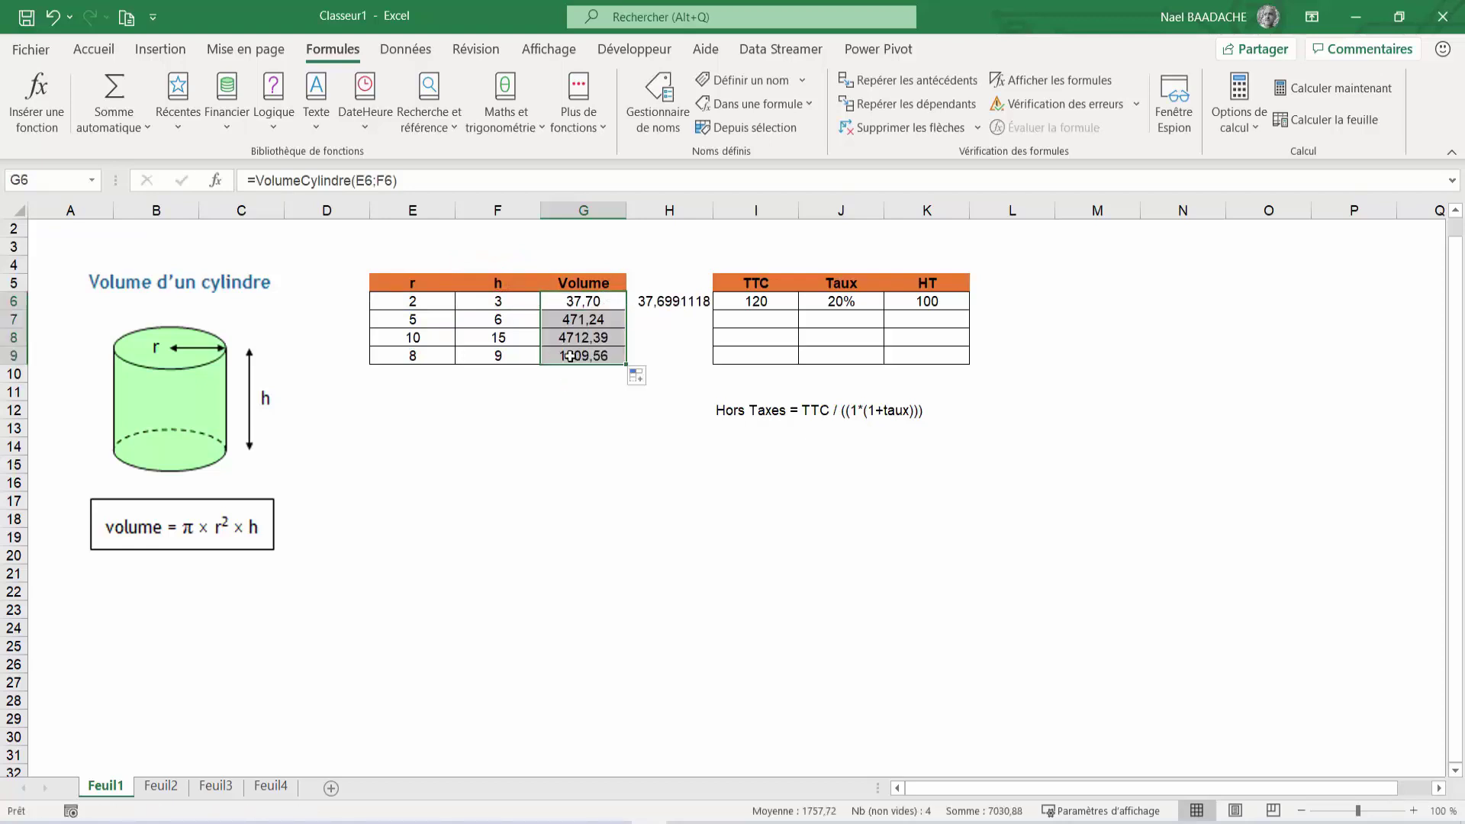
pyautogui.click(570, 357)
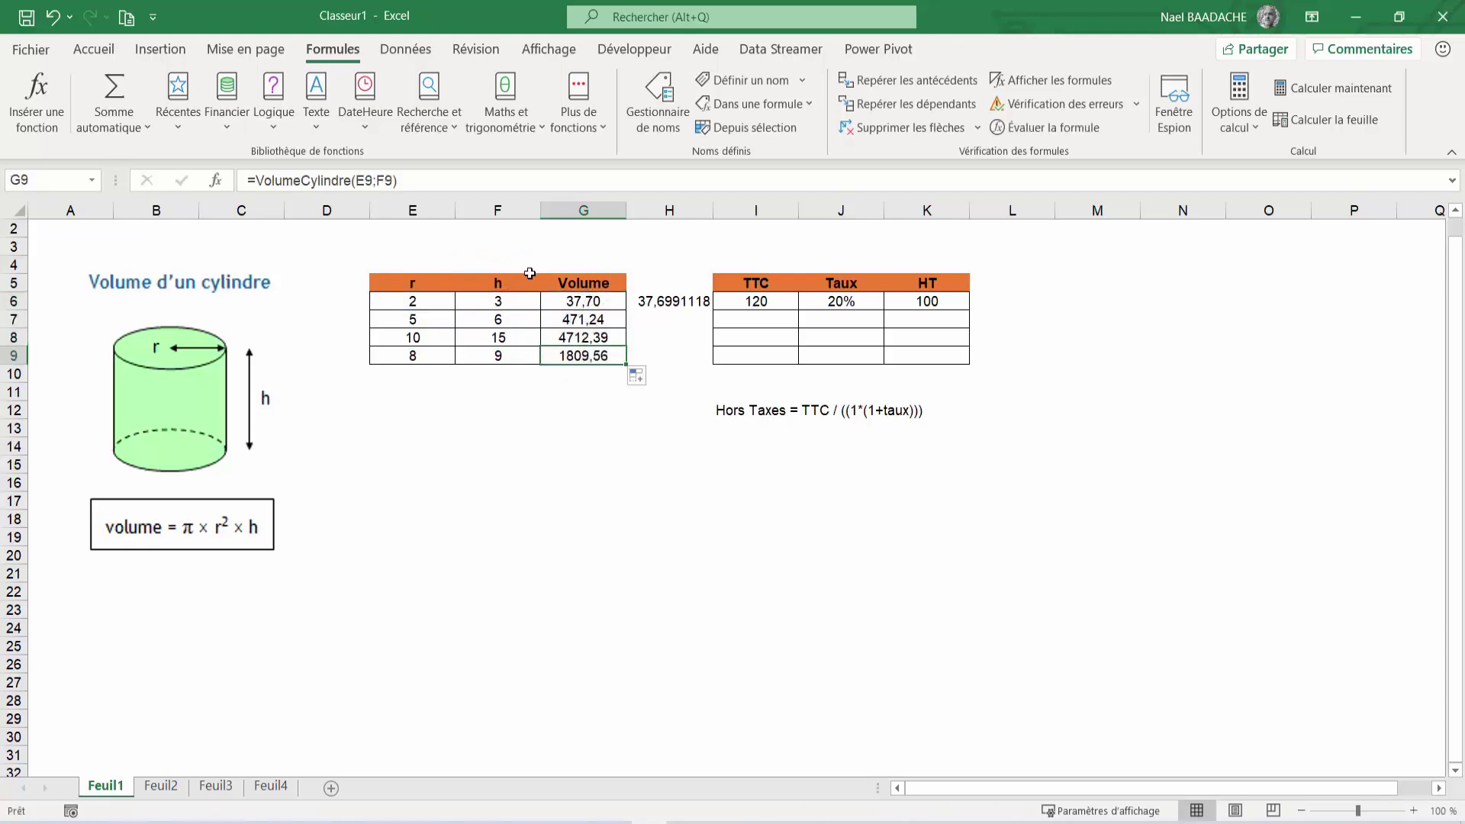
pyautogui.click(412, 356)
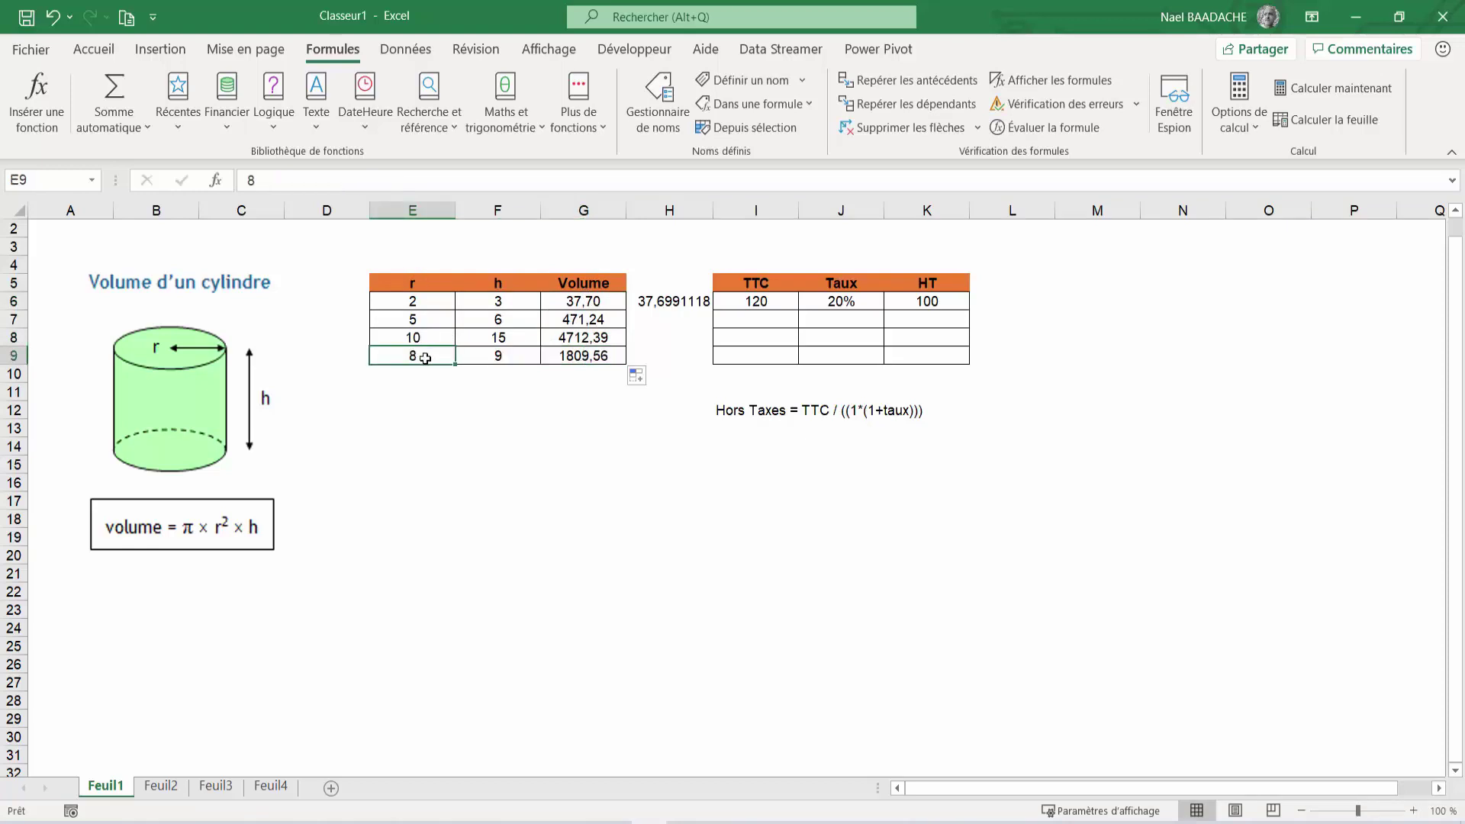
pyautogui.click(506, 360)
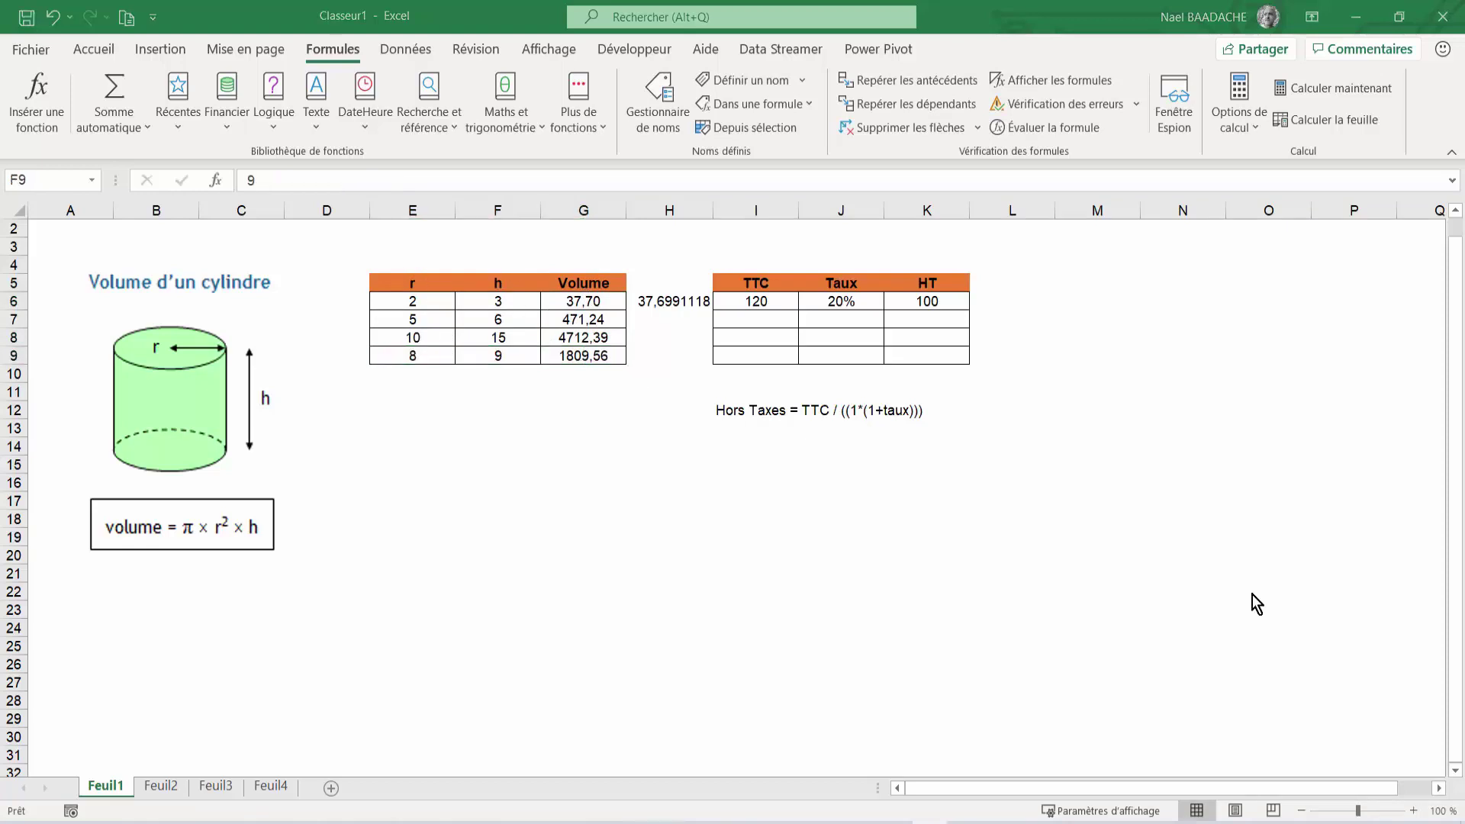
pyautogui.click(776, 451)
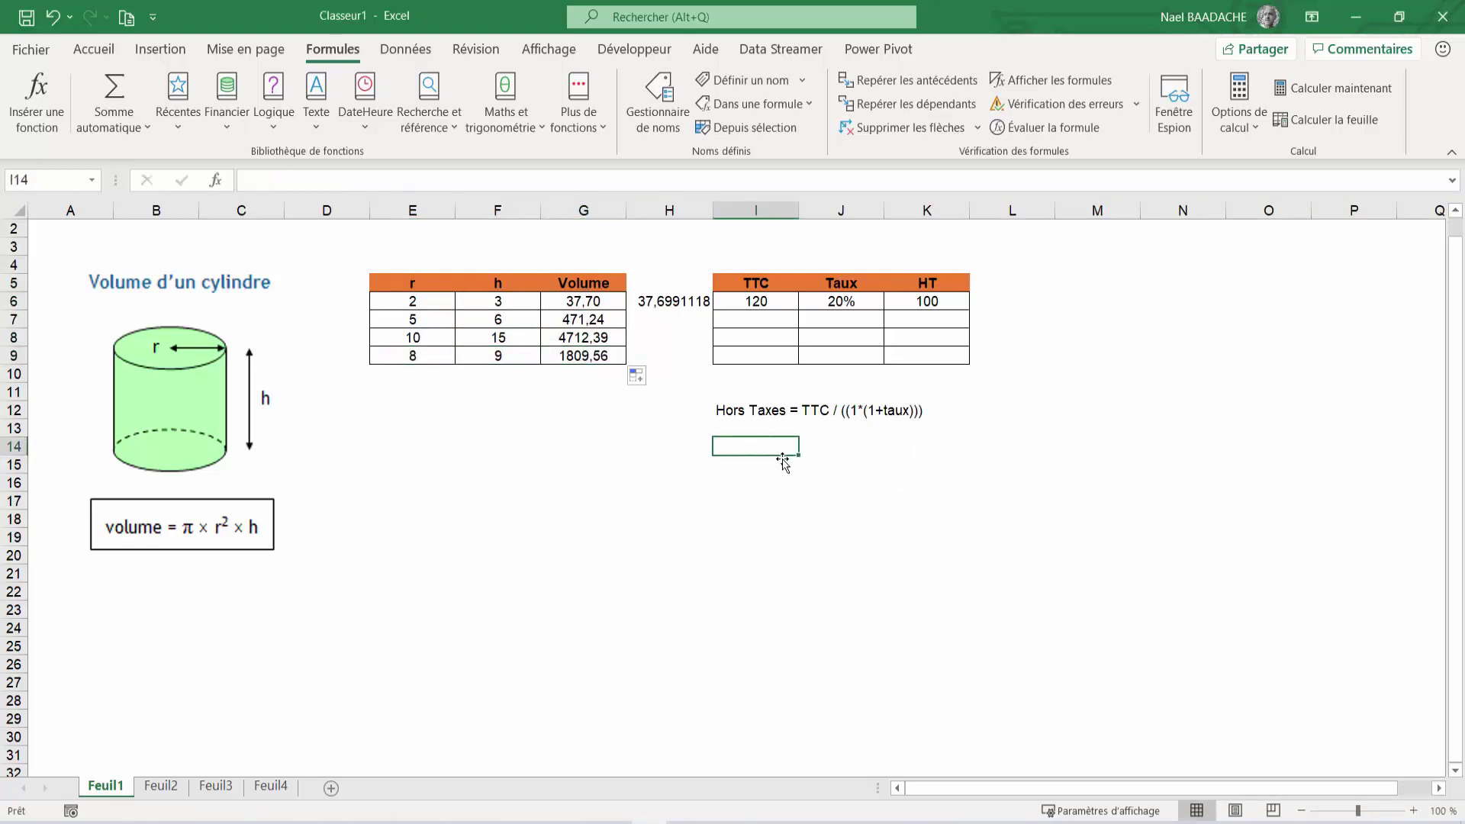
pyautogui.click(752, 408)
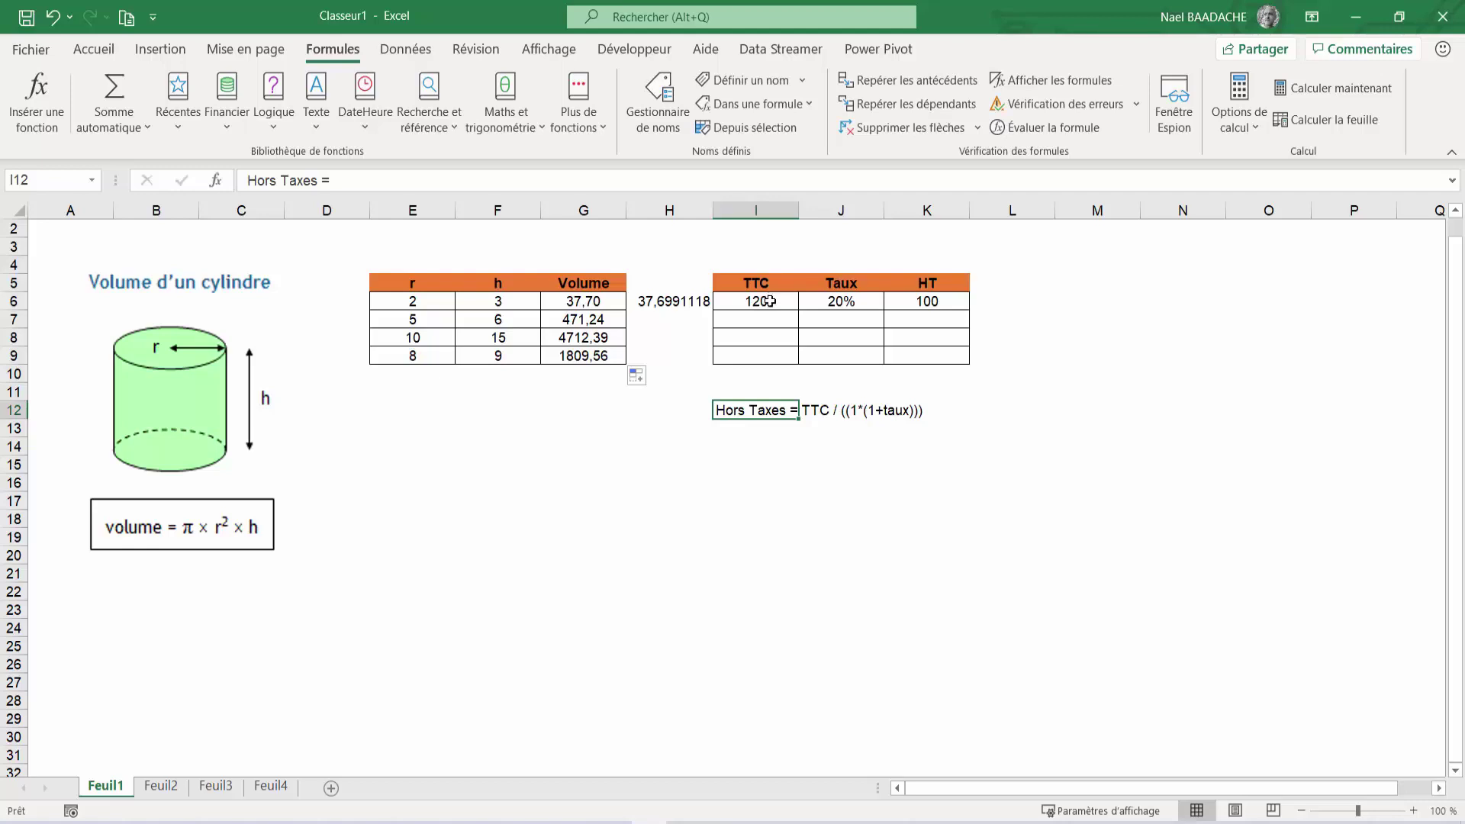
pyautogui.click(933, 303)
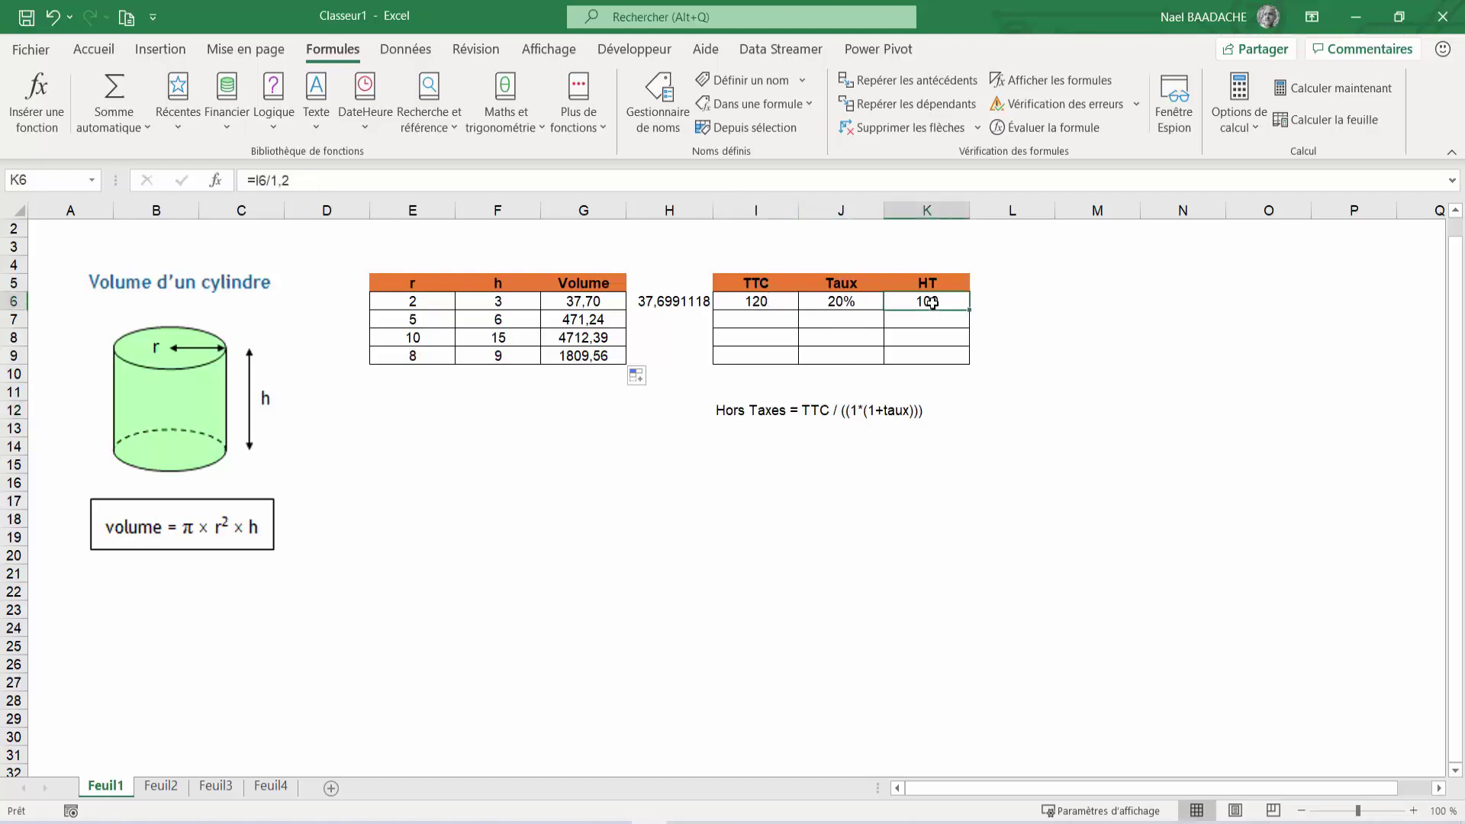
pyautogui.click(765, 304)
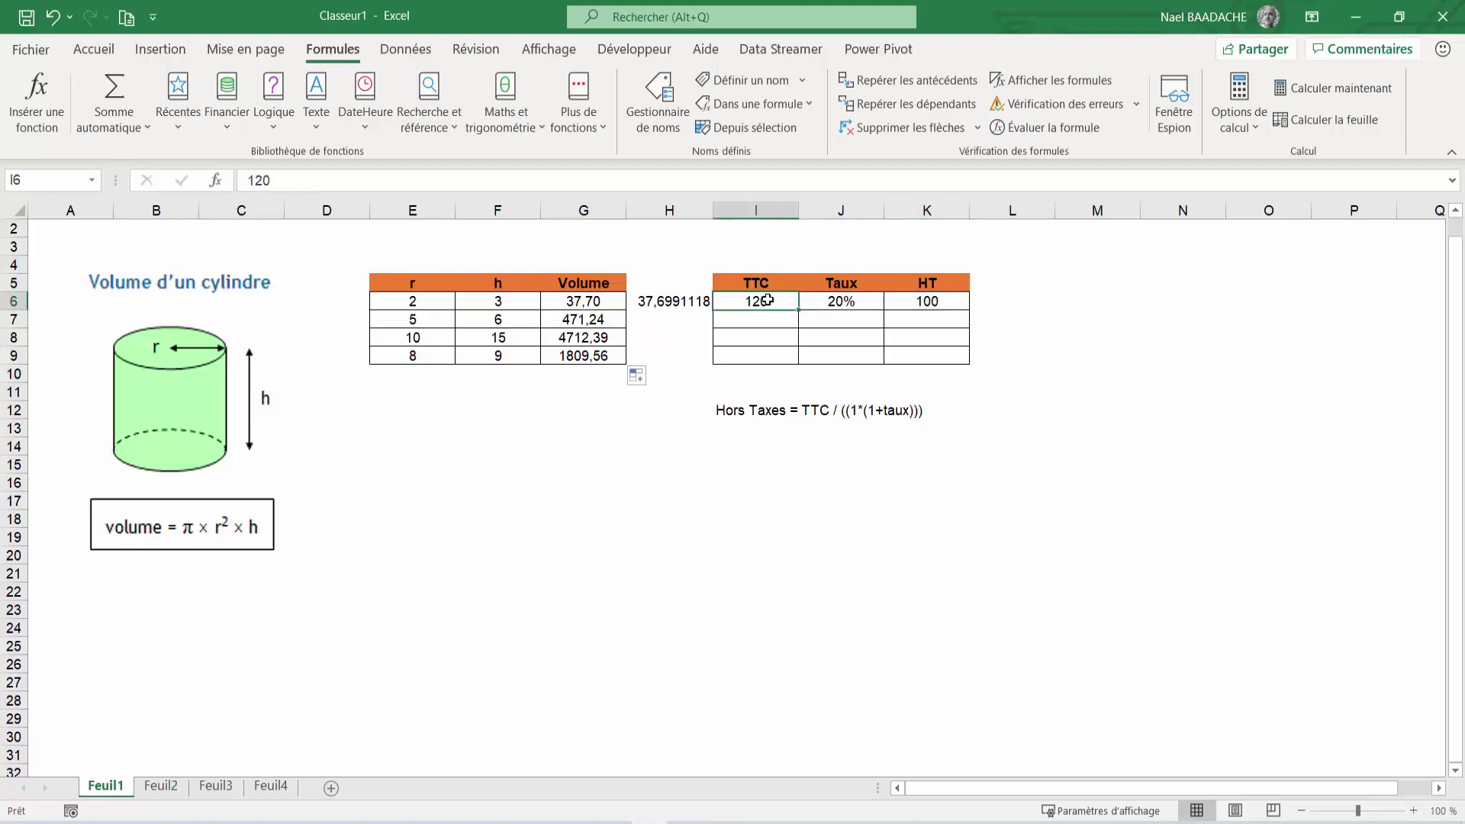
pyautogui.click(914, 299)
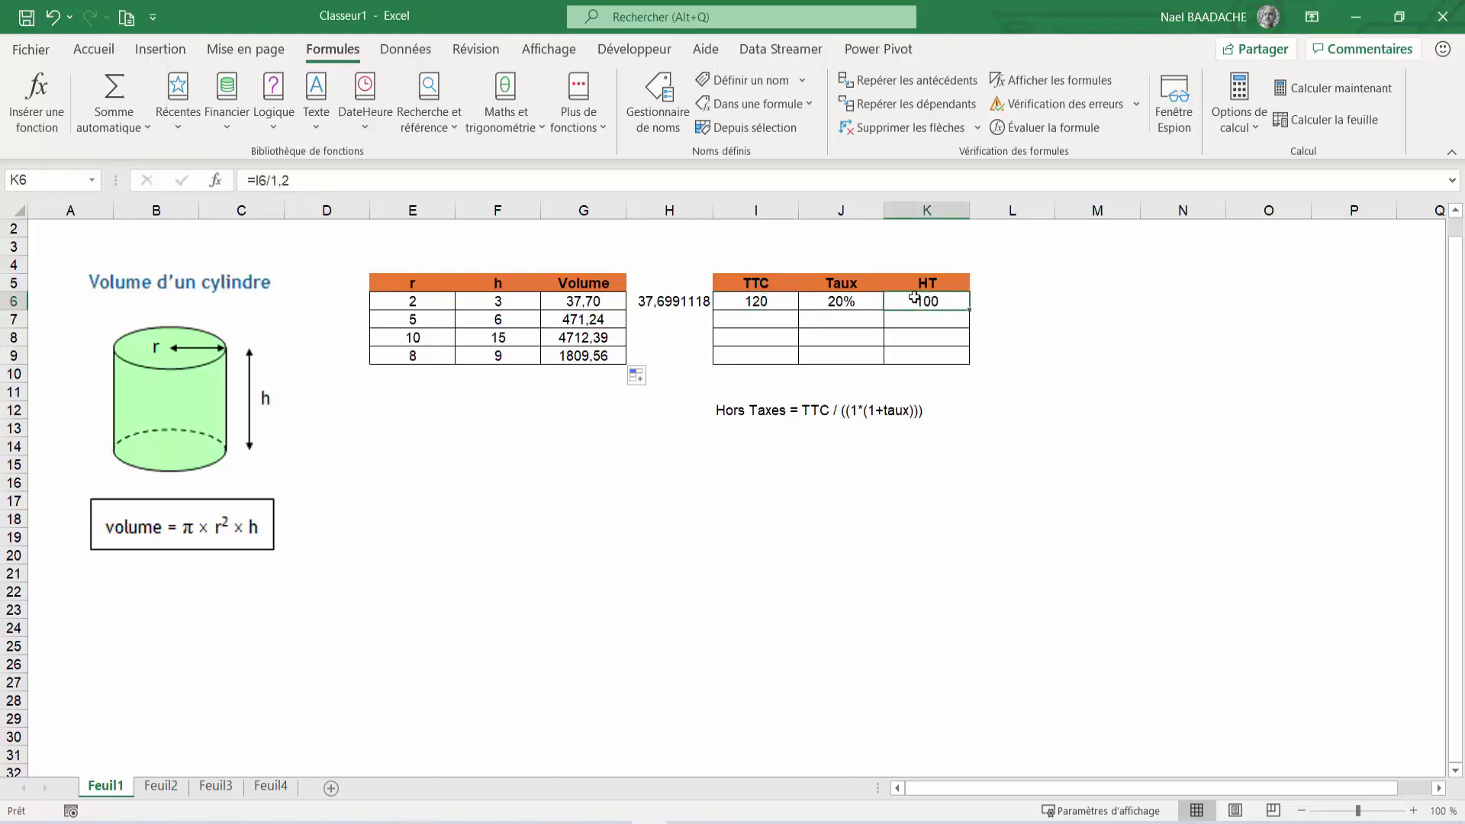
pyautogui.click(754, 300)
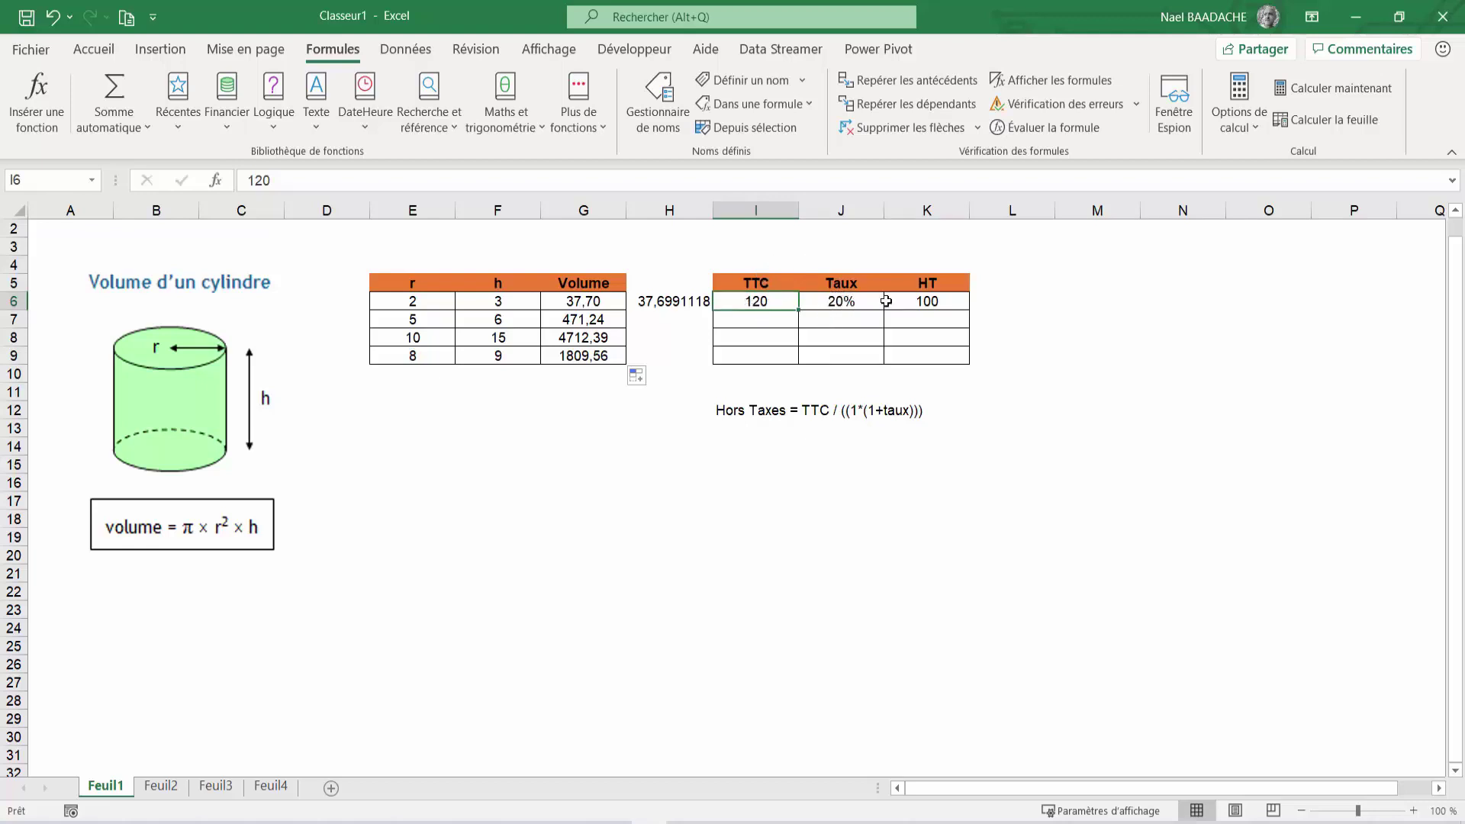
pyautogui.click(783, 449)
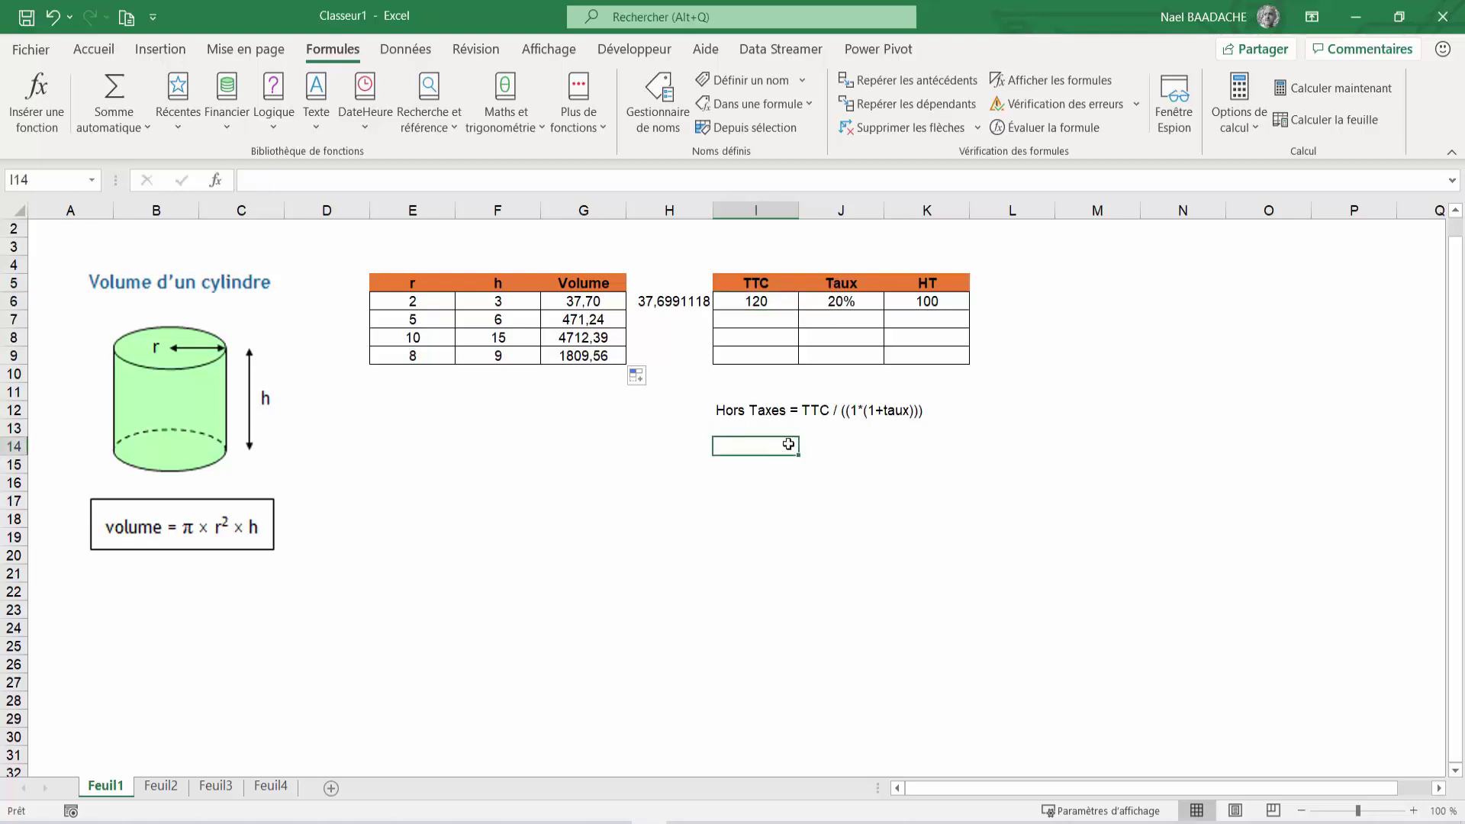
pyautogui.click(751, 410)
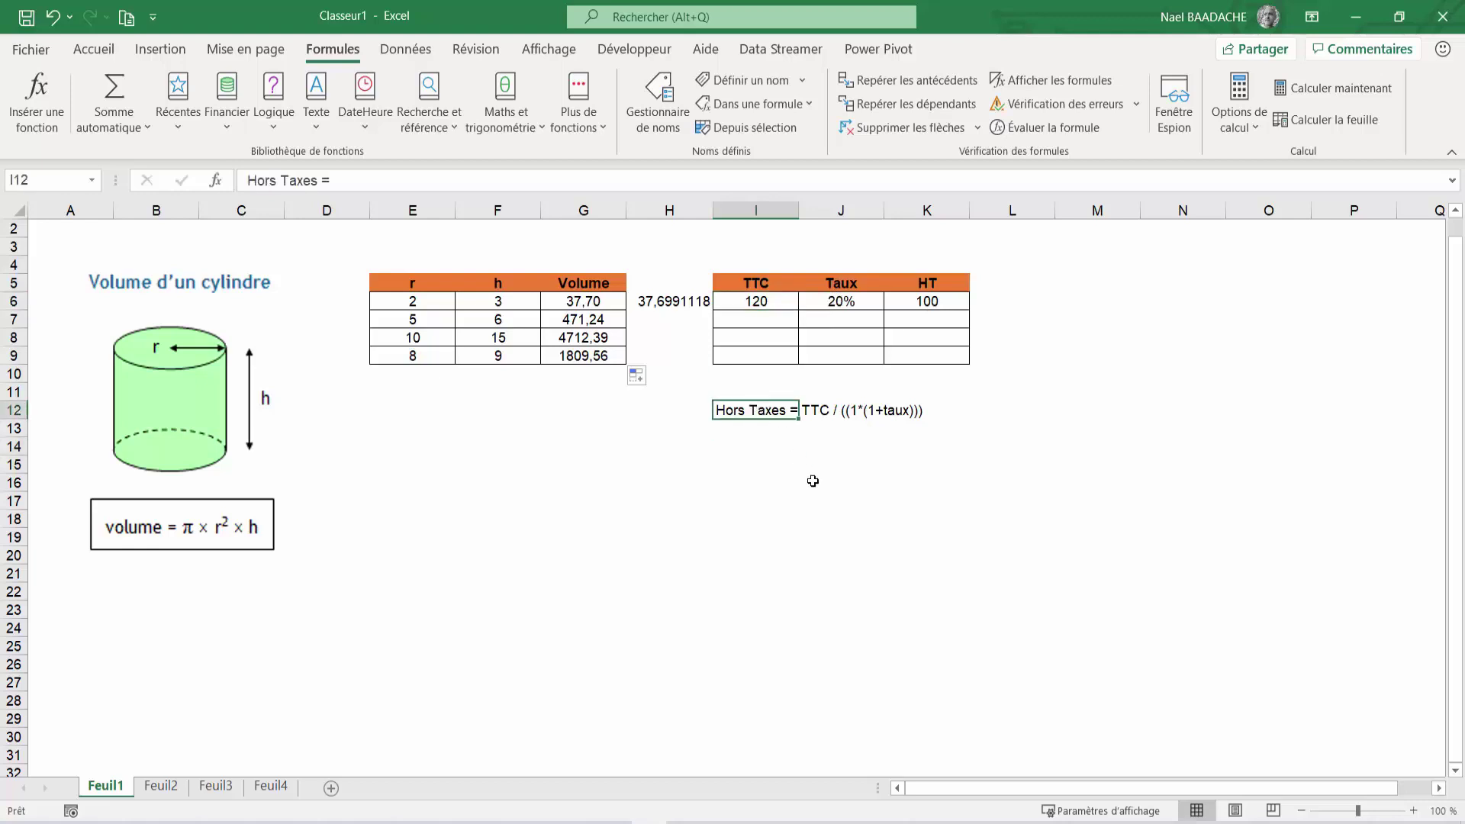
pyautogui.click(796, 475)
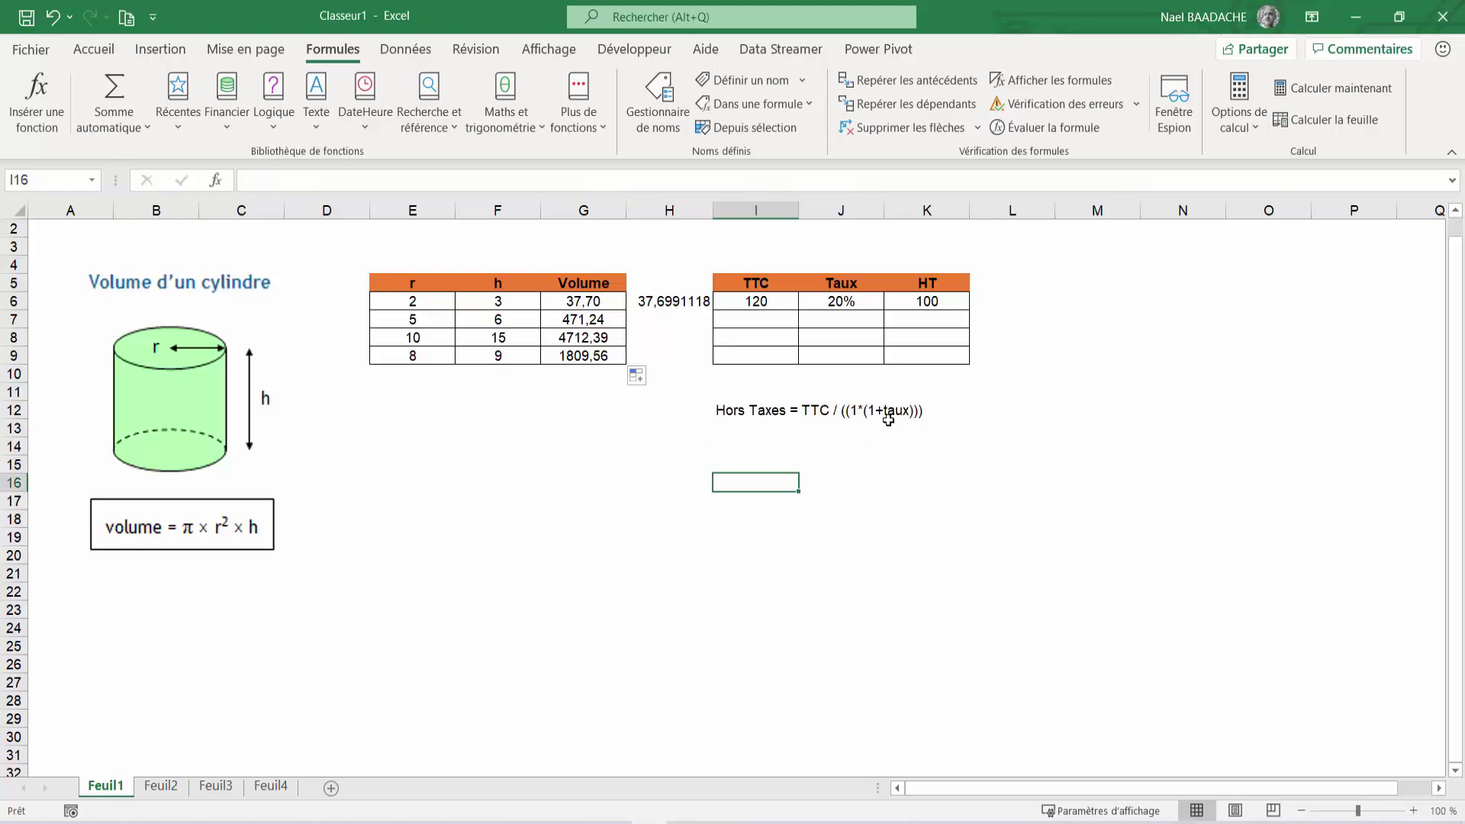
pyautogui.click(784, 451)
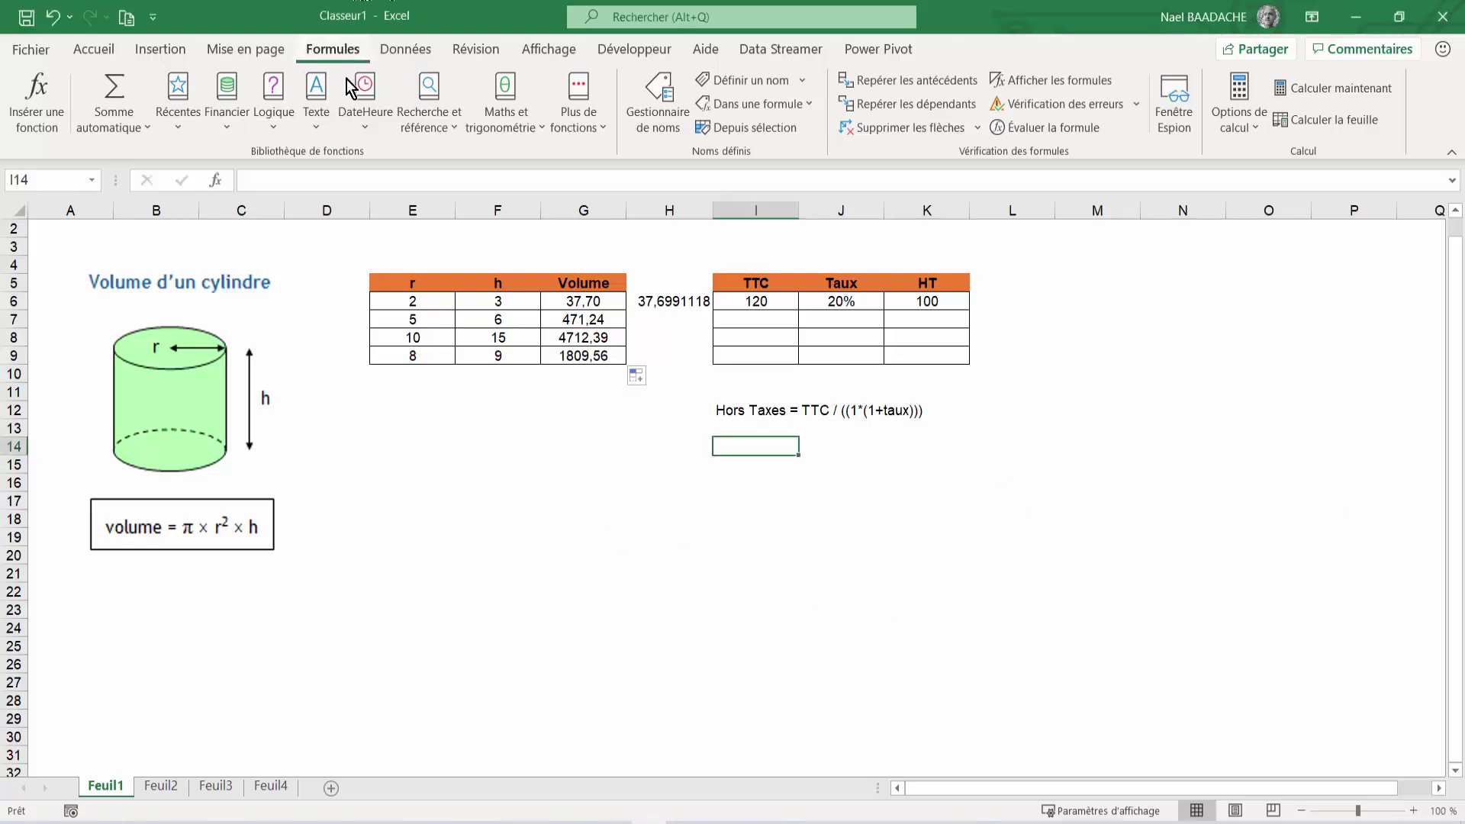
# - Create a new name HT with comment 'Permet de calculer un HT à partir d'un TTC'
pyautogui.click(658, 99)
pyautogui.click(757, 328)
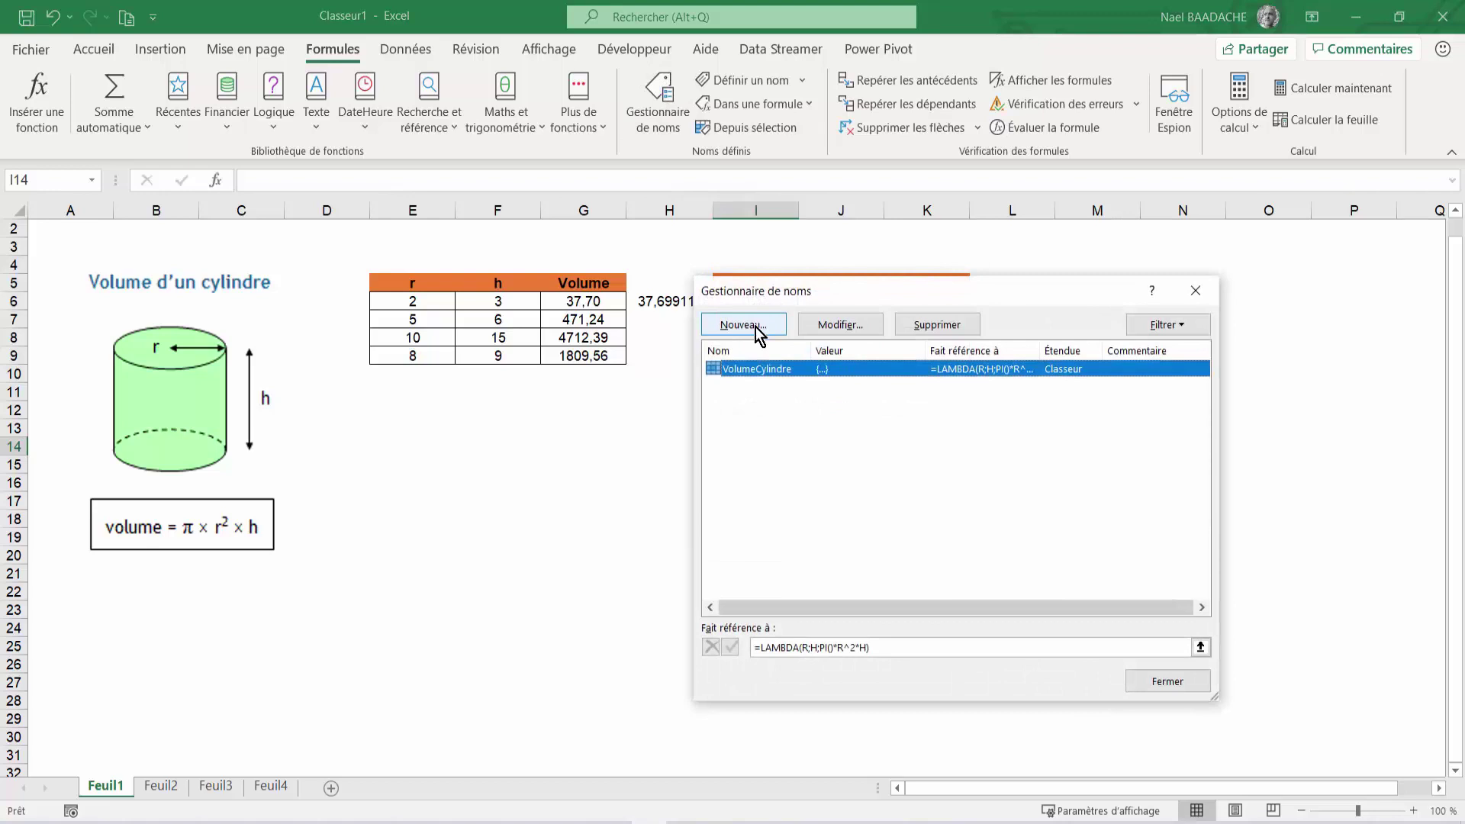
pyautogui.click(758, 328)
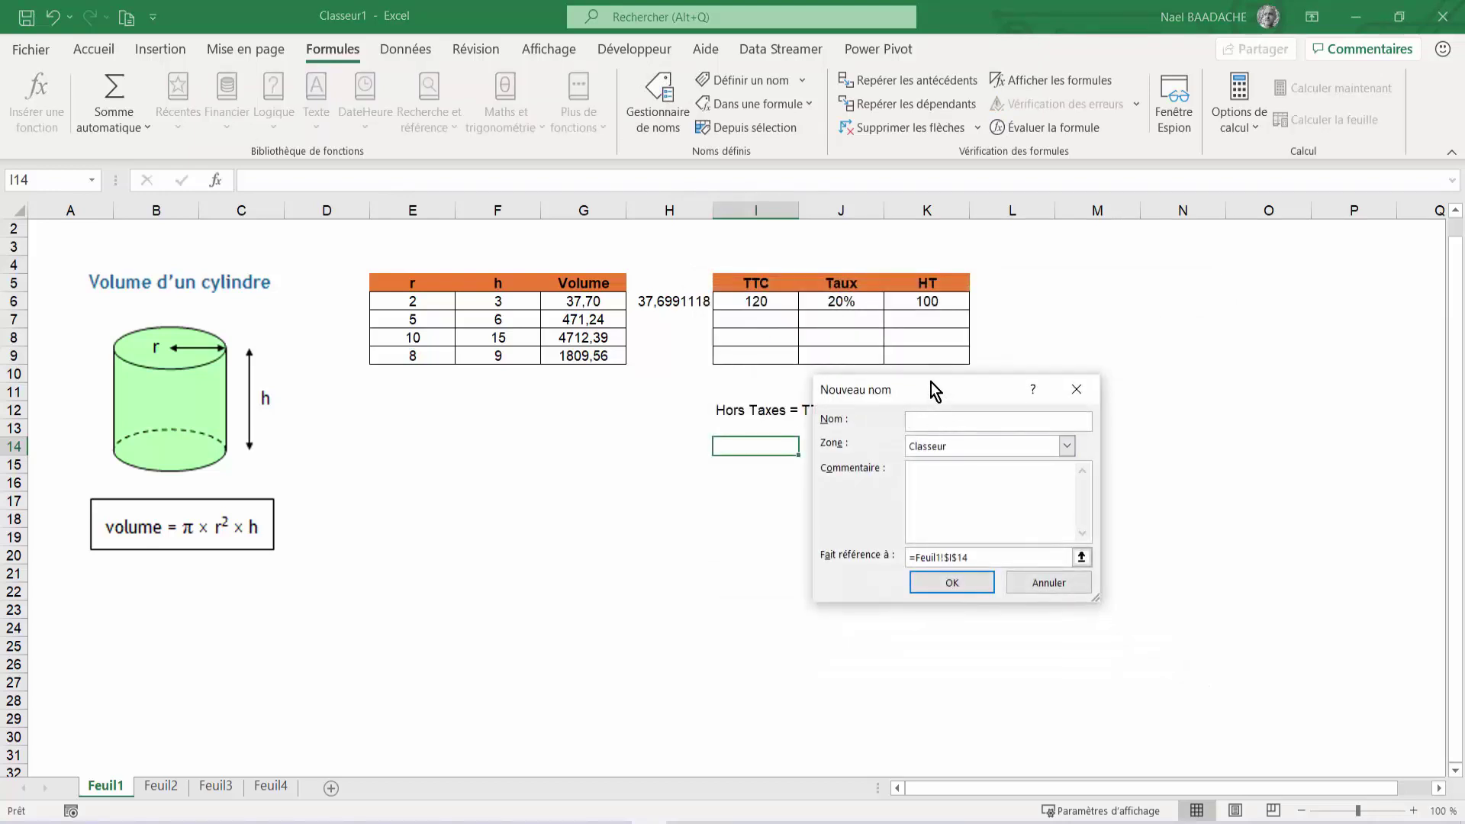
pyautogui.moveTo(913, 399); pyautogui.dragTo(664, 395)
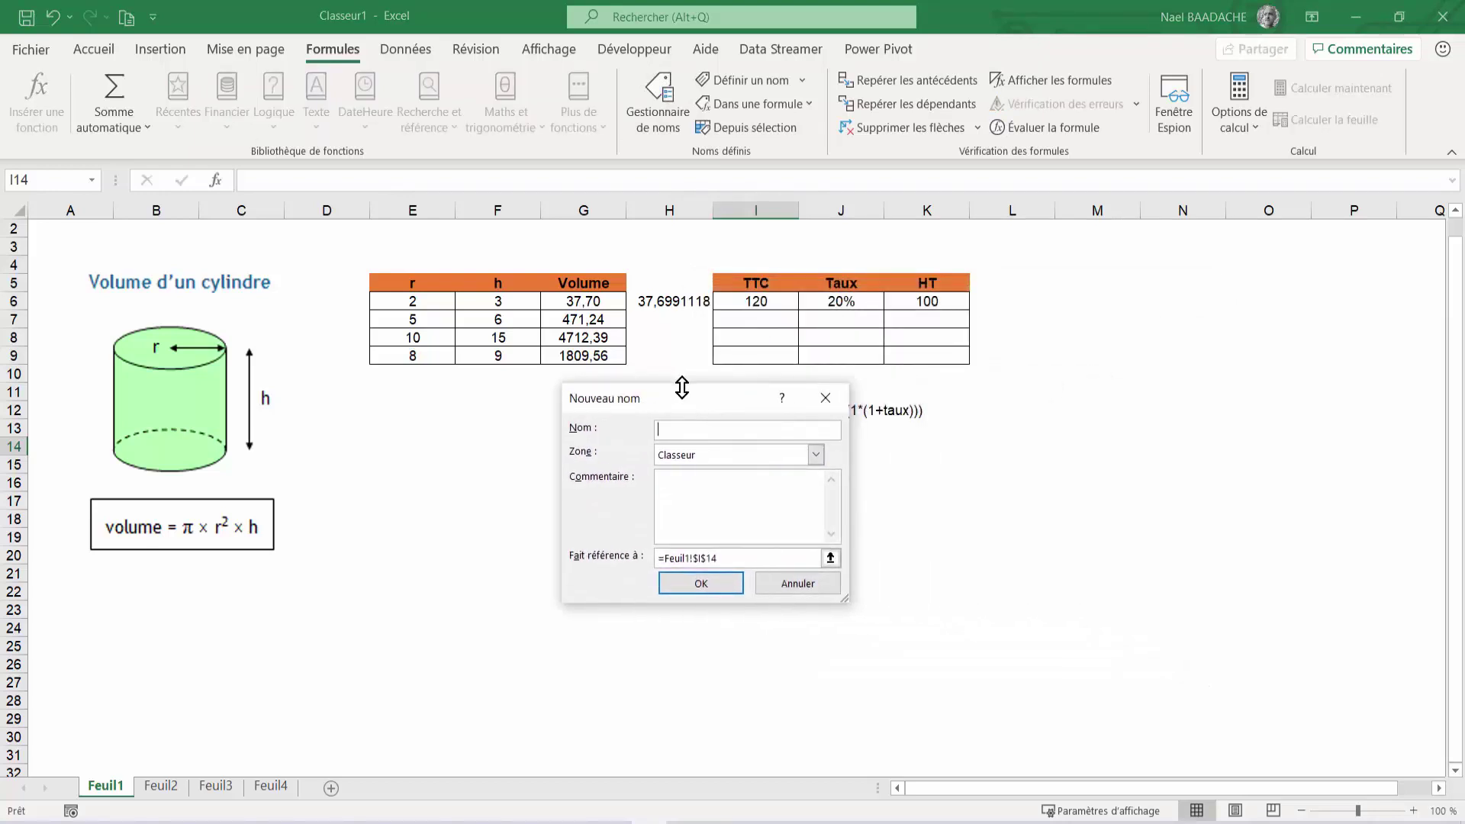
pyautogui.write('H')
pyautogui.write('ors')
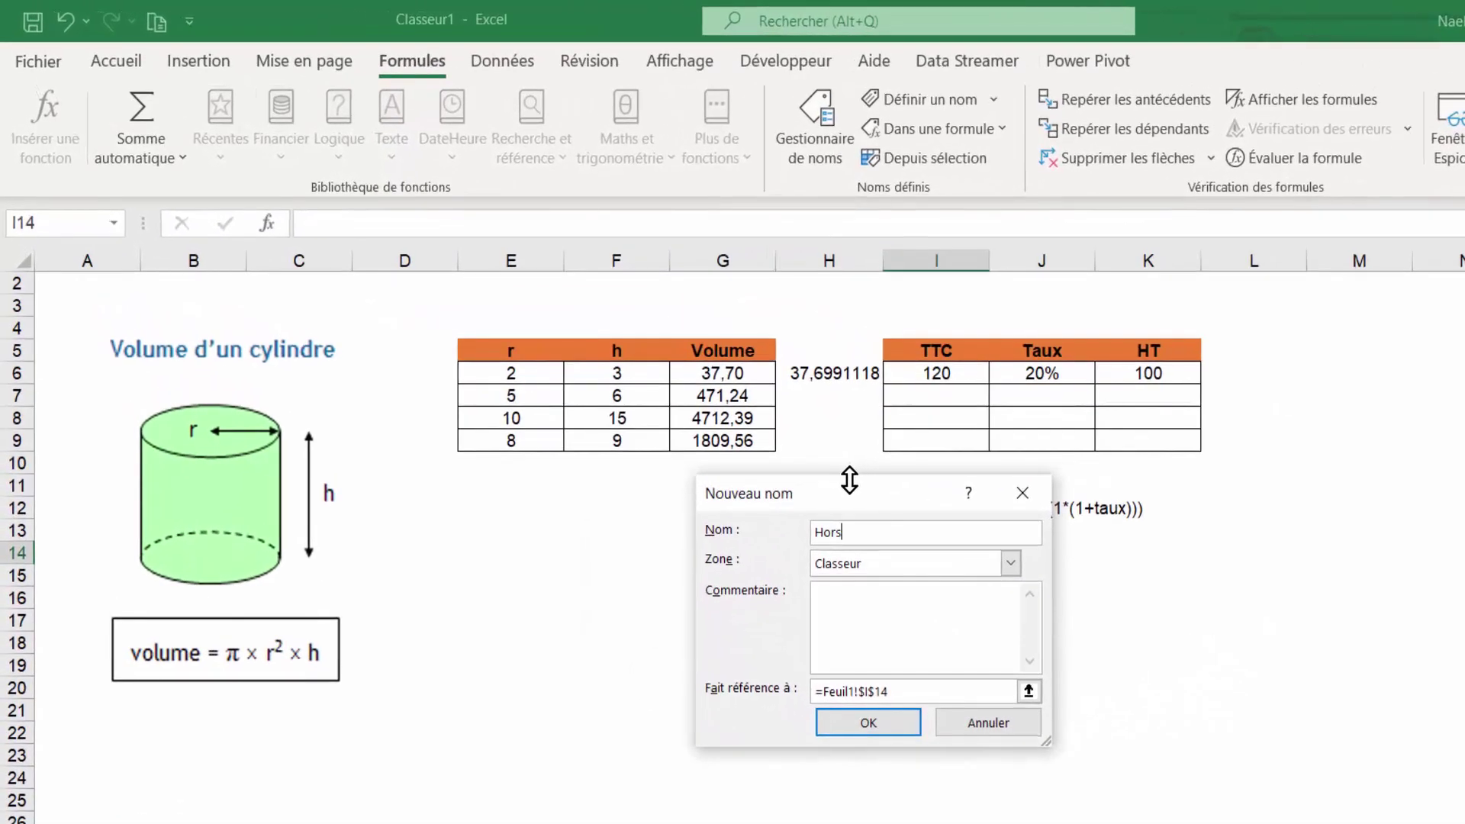
pyautogui.press('BackSpace')
pyautogui.press('BackSpace')
pyautogui.write('T')
pyautogui.click(845, 595)
pyautogui.write('ermet d')
pyautogui.write('e calculer u')
pyautogui.write('n HT à p')
pyautogui.write("artir d'un TT")
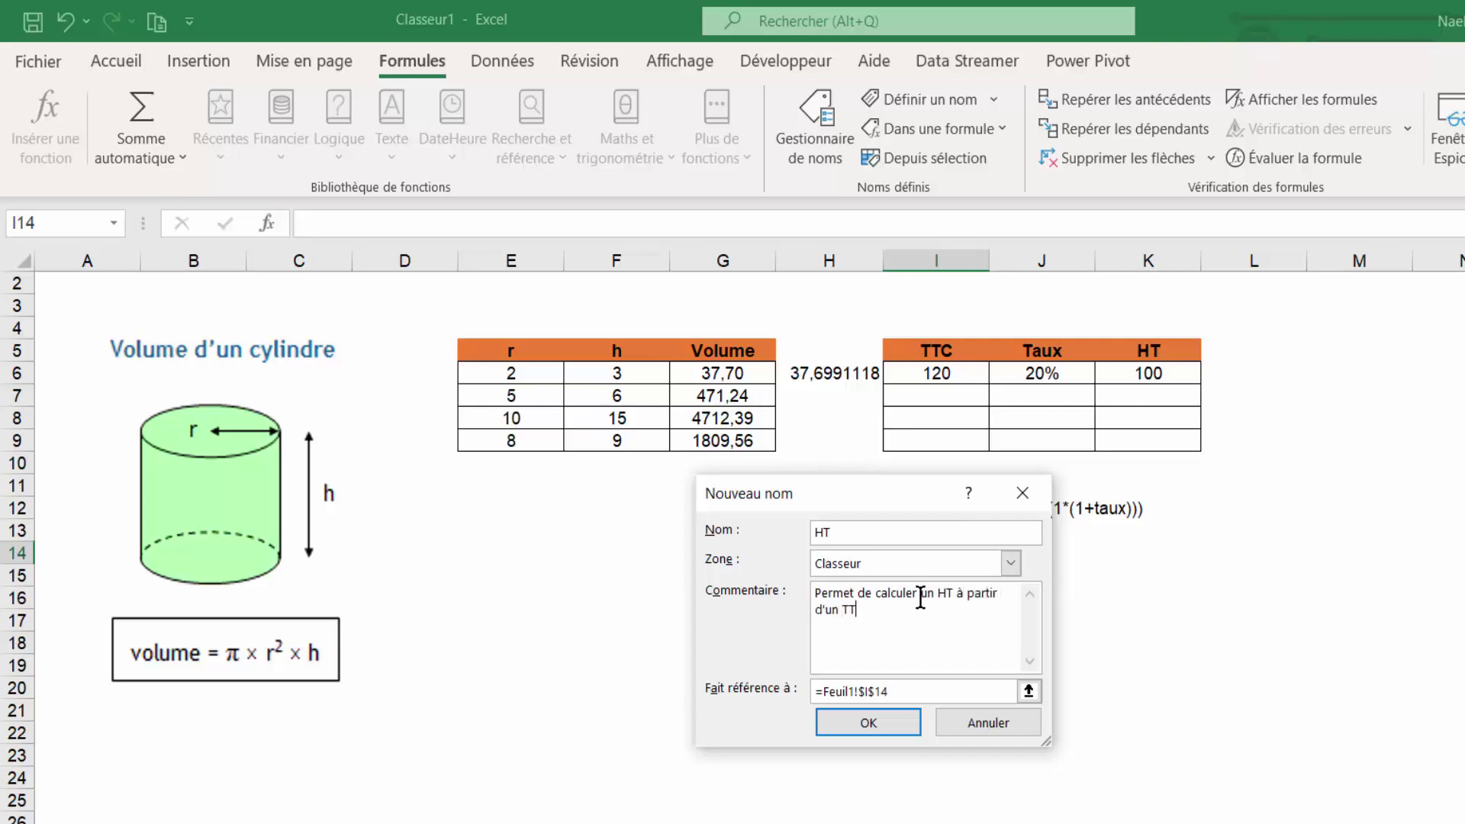
pyautogui.write('C')
# - Set HT to refer to =LAMBDA(TTC;Taux;TTC/((1*(1+Taux))))
pyautogui.click(947, 684)
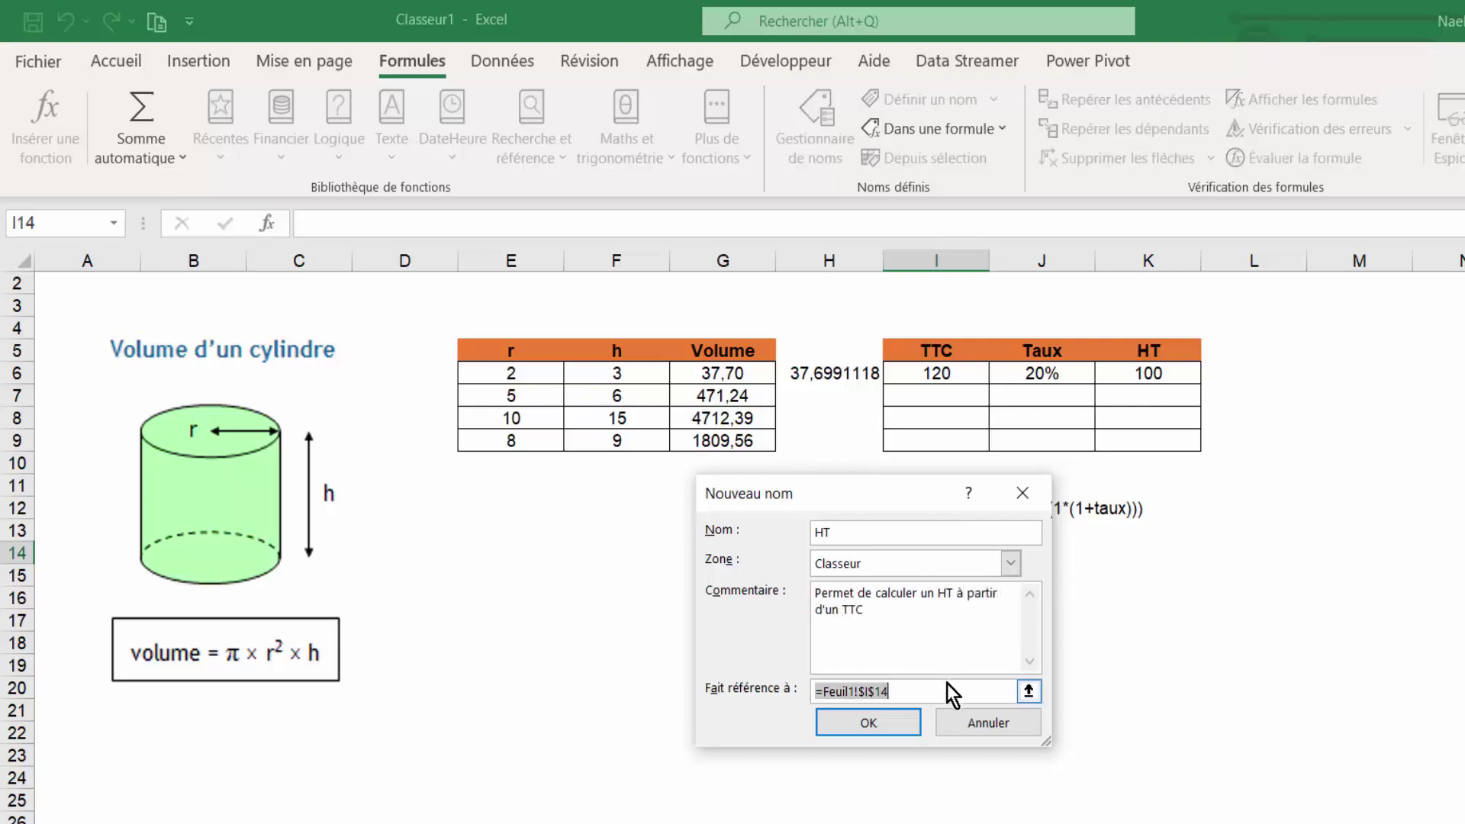
pyautogui.press('BackSpace')
pyautogui.press('BackSpace')
pyautogui.press('BackSpace')
pyautogui.press('BackSpace')
pyautogui.press('BackSpace')
pyautogui.press('BackSpace')
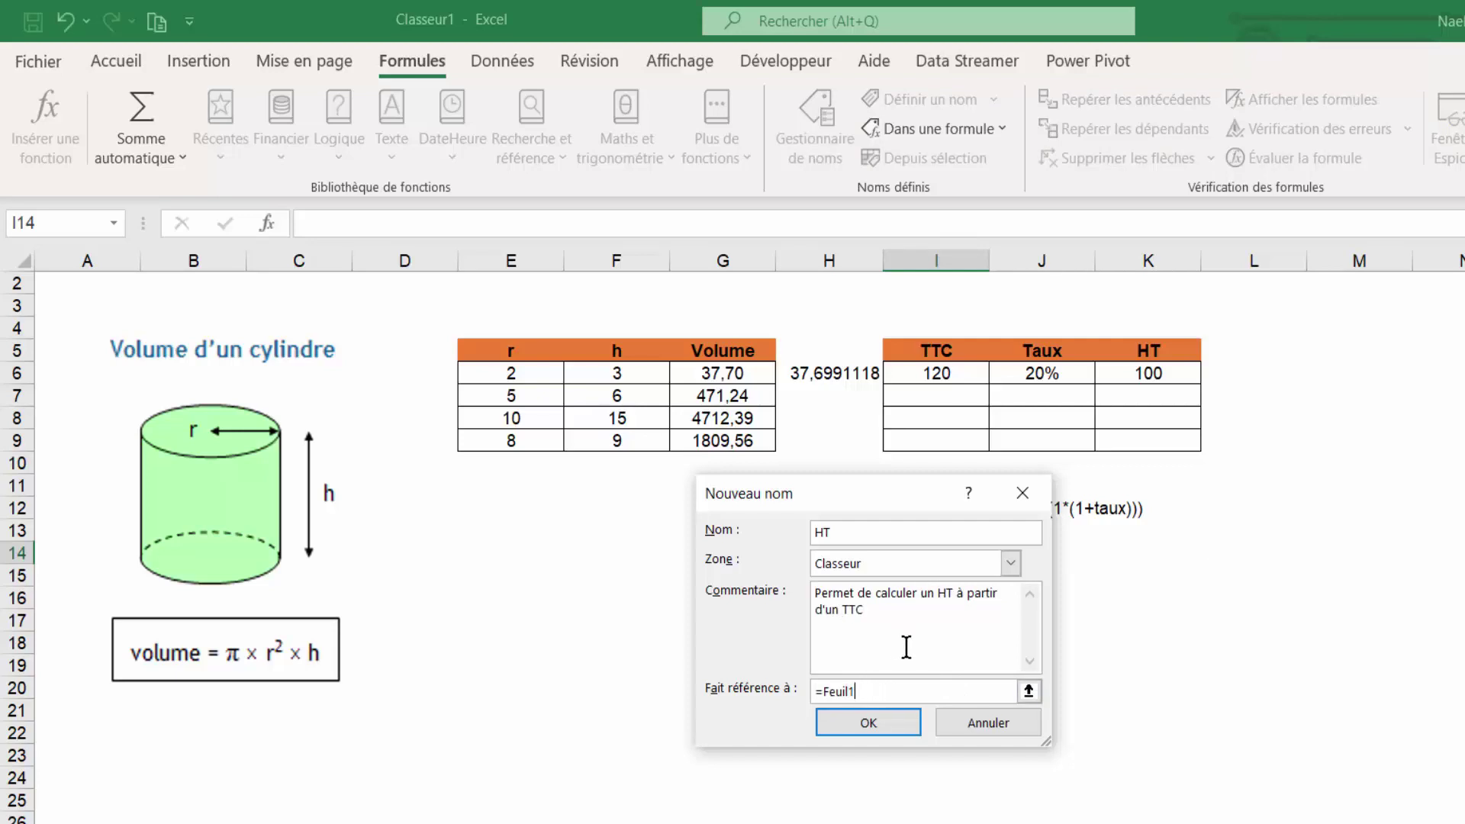
pyautogui.press('BackSpace')
pyautogui.press('BackSpace')
pyautogui.press('BackSpace')
pyautogui.press('BackSpace')
pyautogui.press('BackSpace')
pyautogui.write('LA')
pyautogui.write('MBDA')
pyautogui.moveTo(892, 496); pyautogui.dragTo(728, 578)
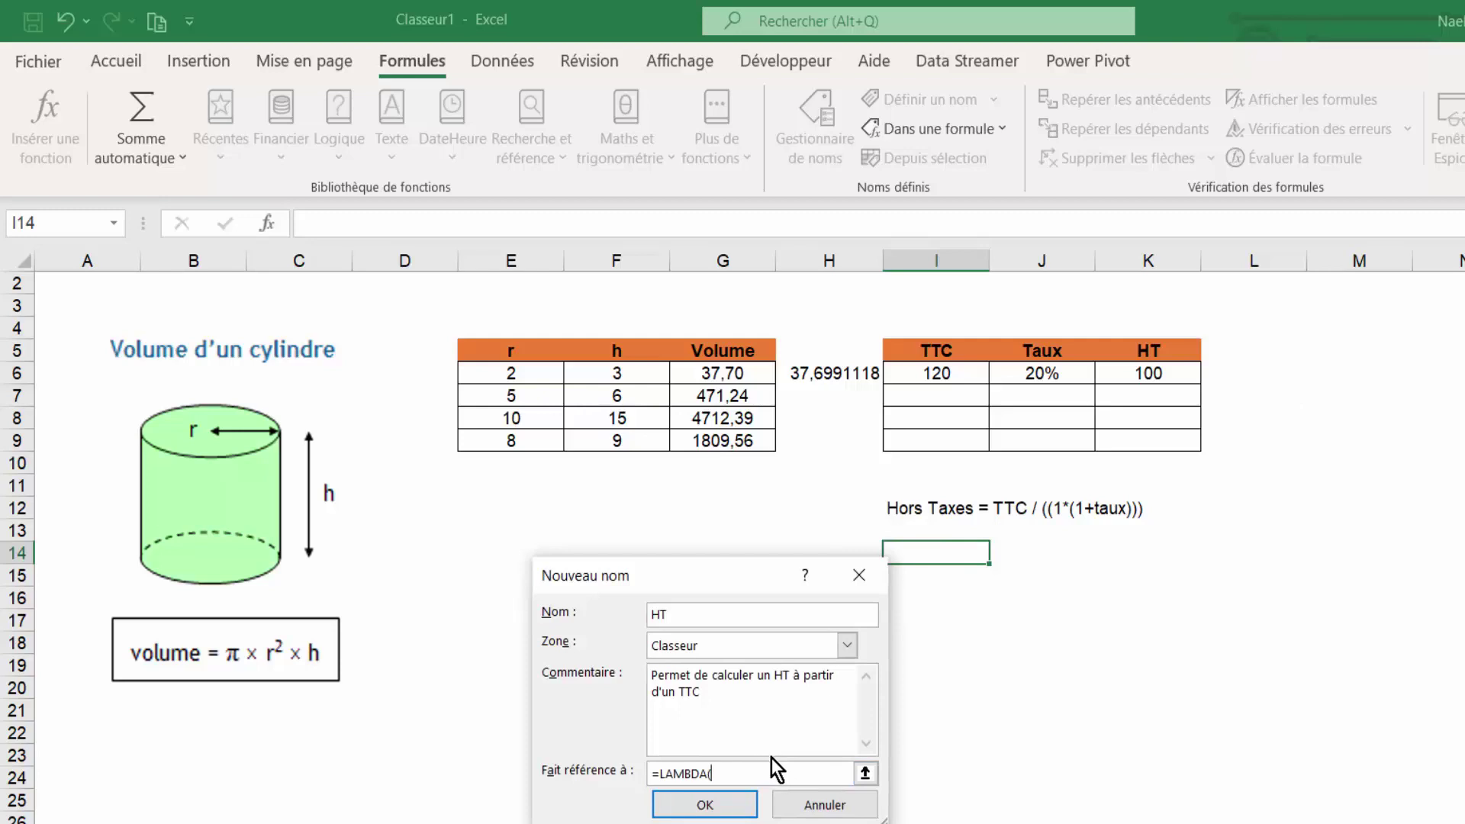
pyautogui.write('TTC')
pyautogui.write('TTC')
pyautogui.write('/')
pyautogui.write('((')
pyautogui.write('1')
pyautogui.write('*(')
pyautogui.write('1')
pyautogui.write('+Taux')
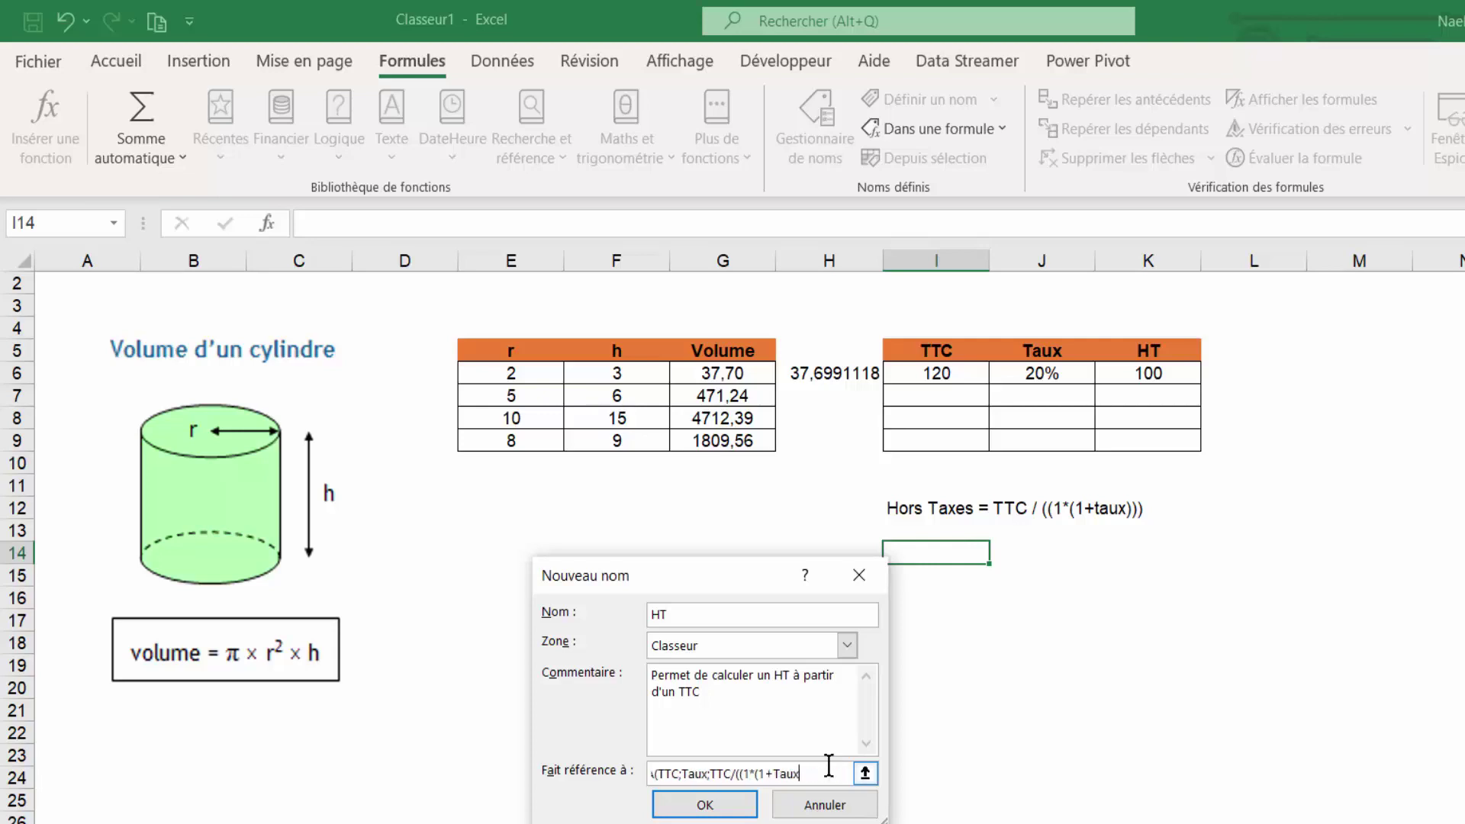
pyautogui.write(')')
pyautogui.write(')))')
# - Save the HT name, close the Name Manager, and inspect K6's HT formula
pyautogui.click(703, 814)
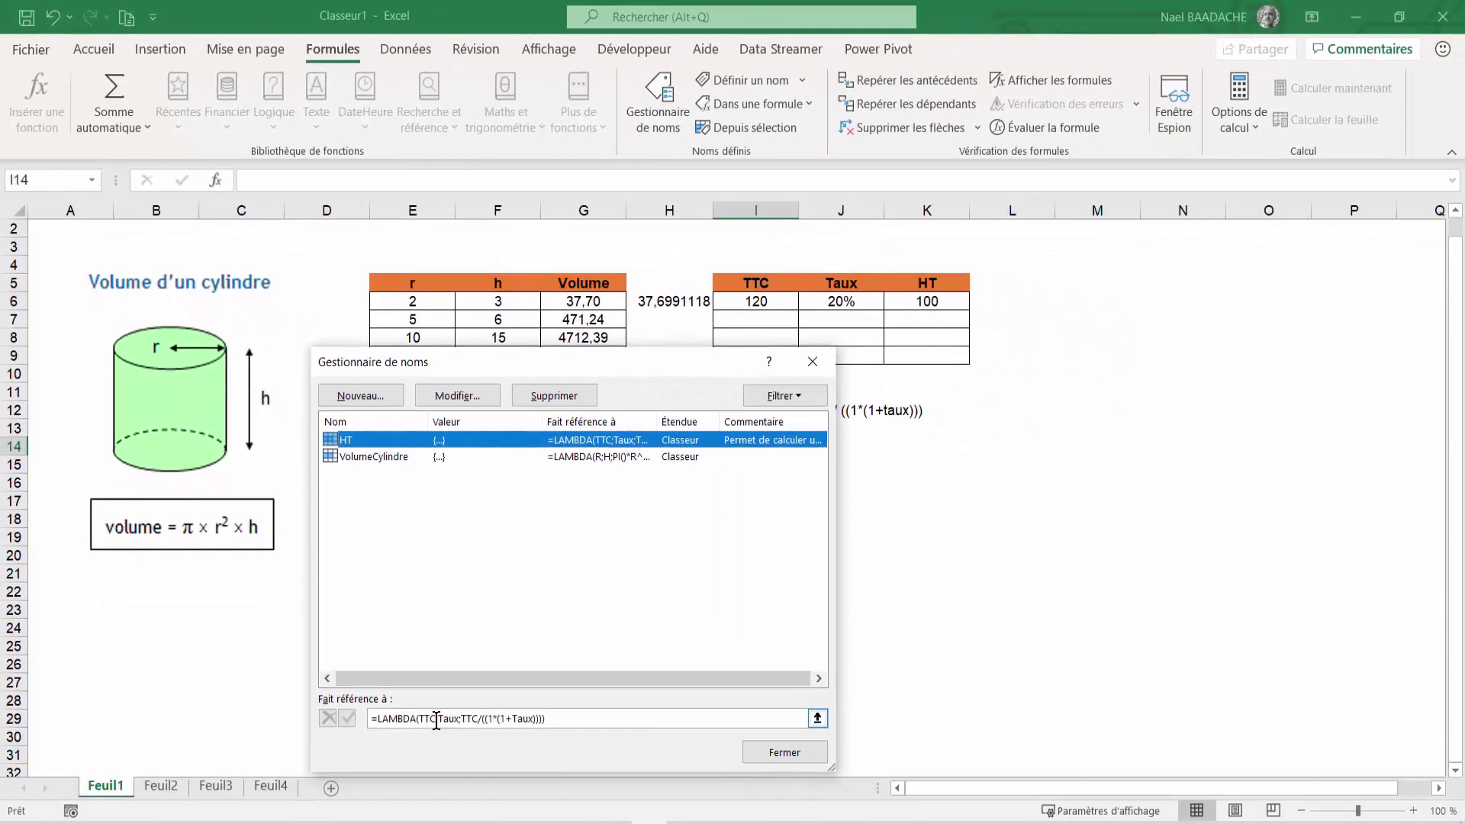
pyautogui.click(786, 755)
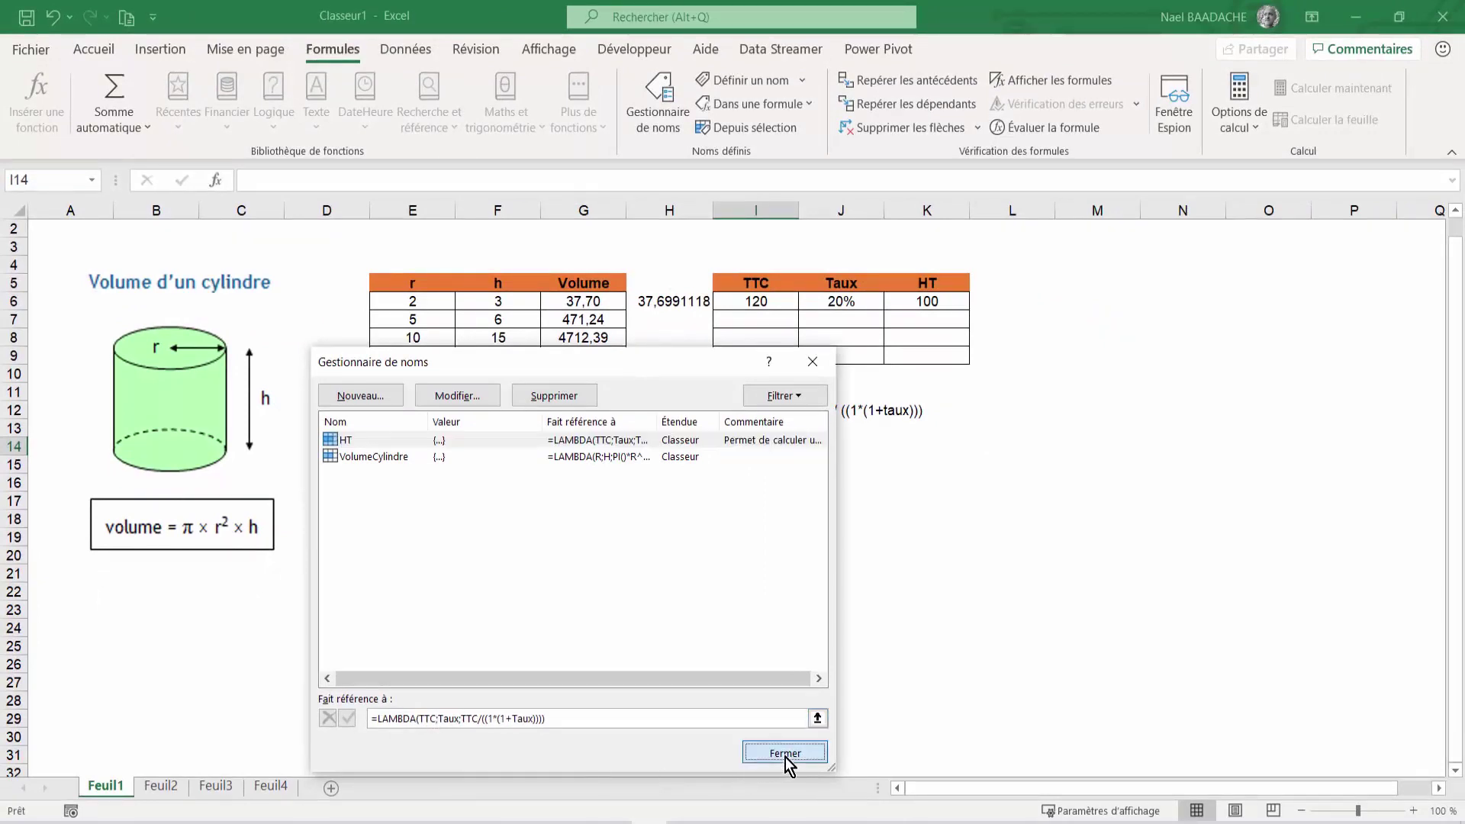
pyautogui.click(939, 303)
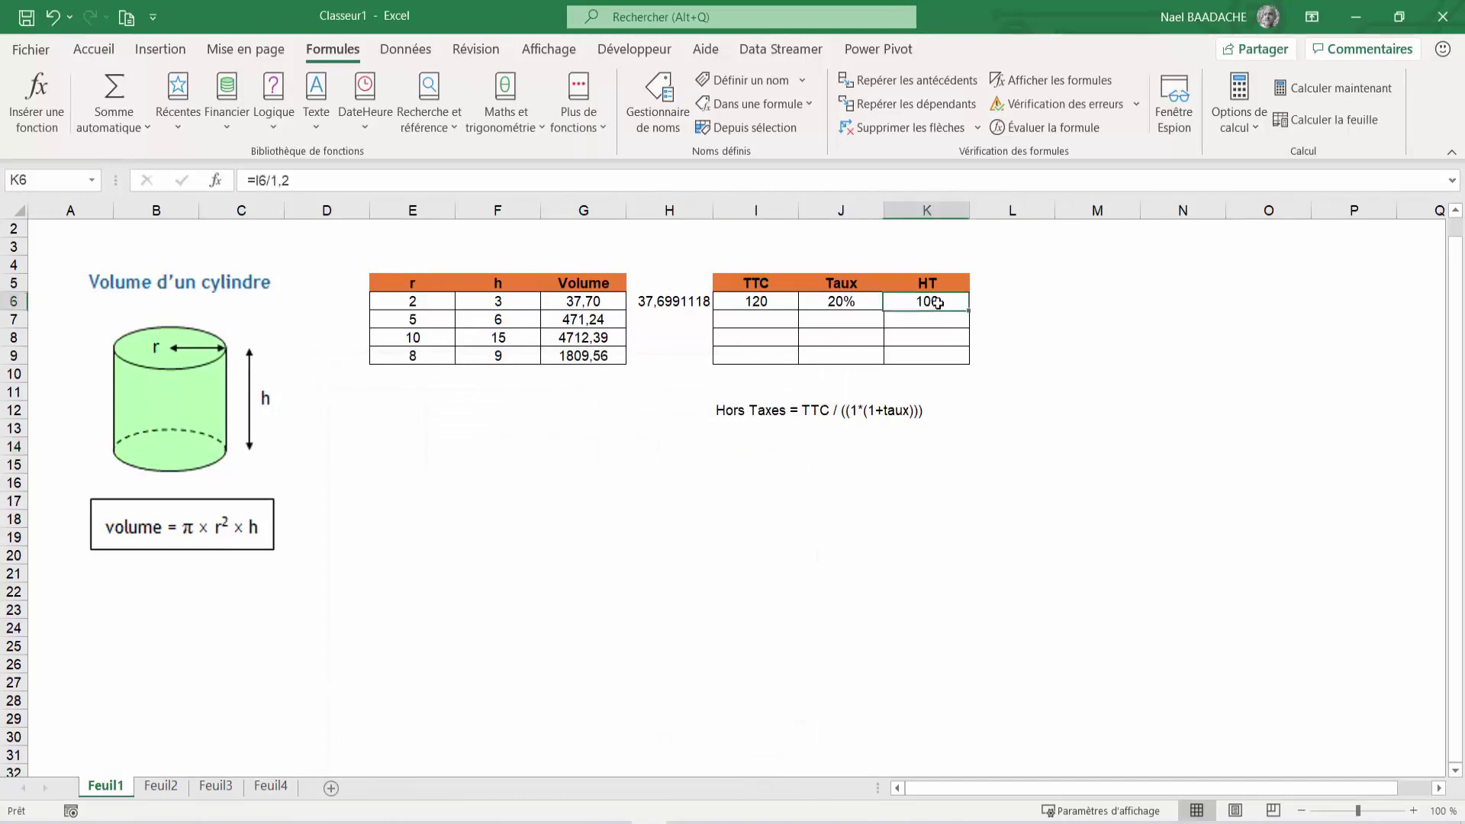
# - Enter =HT(I6;J6) in L6, returning 100 to match K6
pyautogui.click(1015, 304)
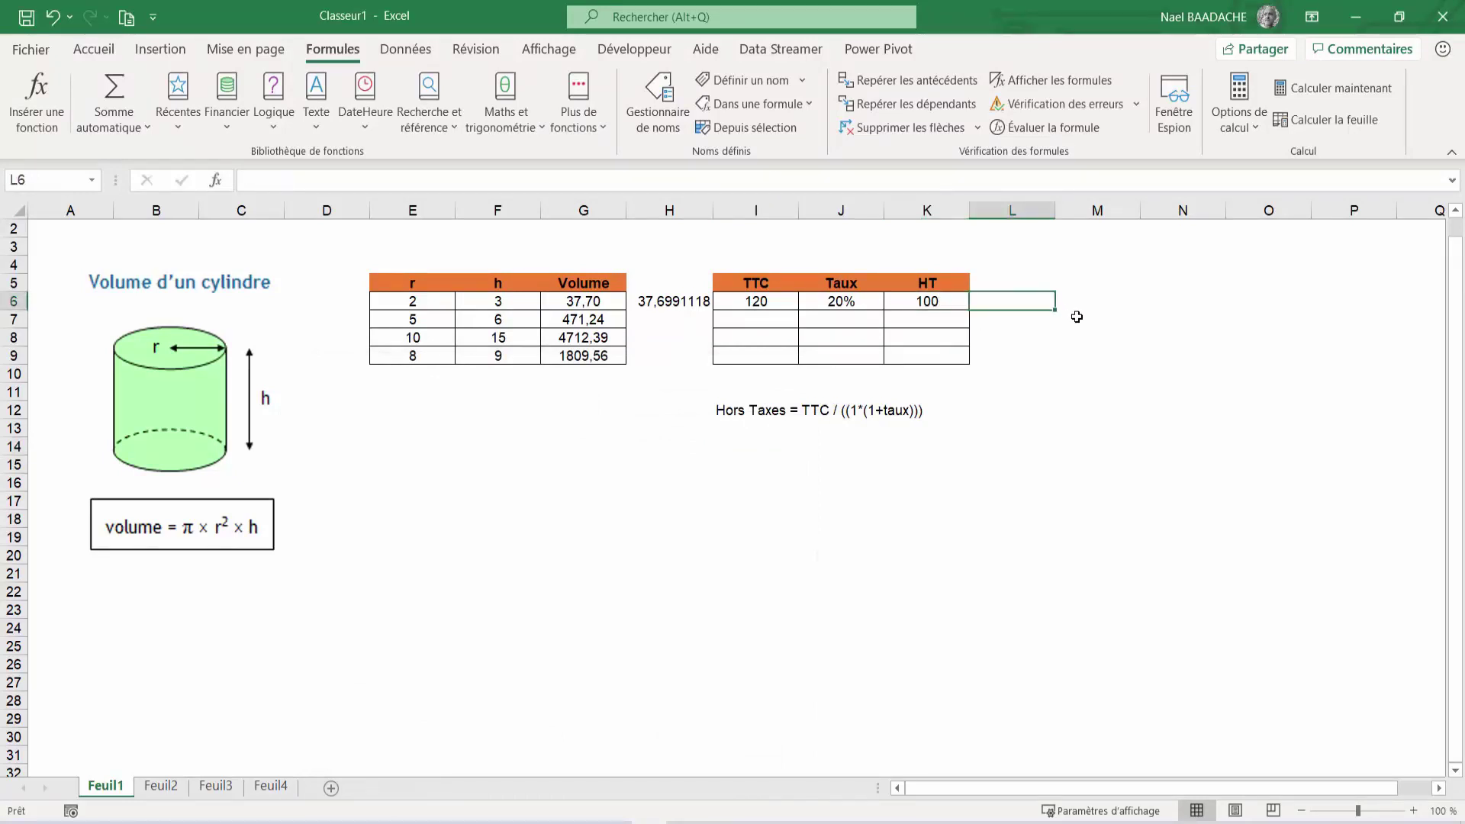
pyautogui.write('=')
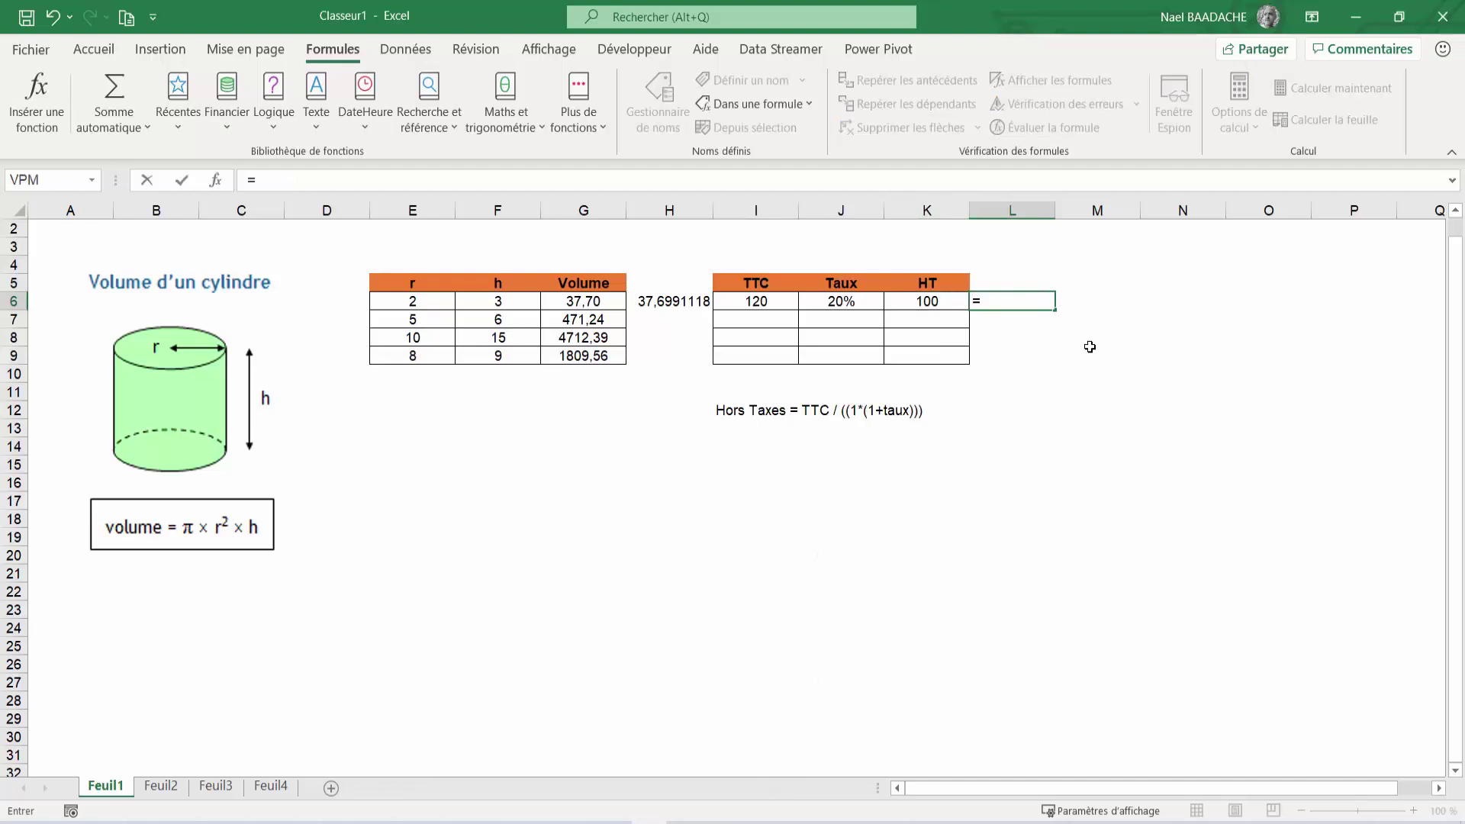
pyautogui.write('ht')
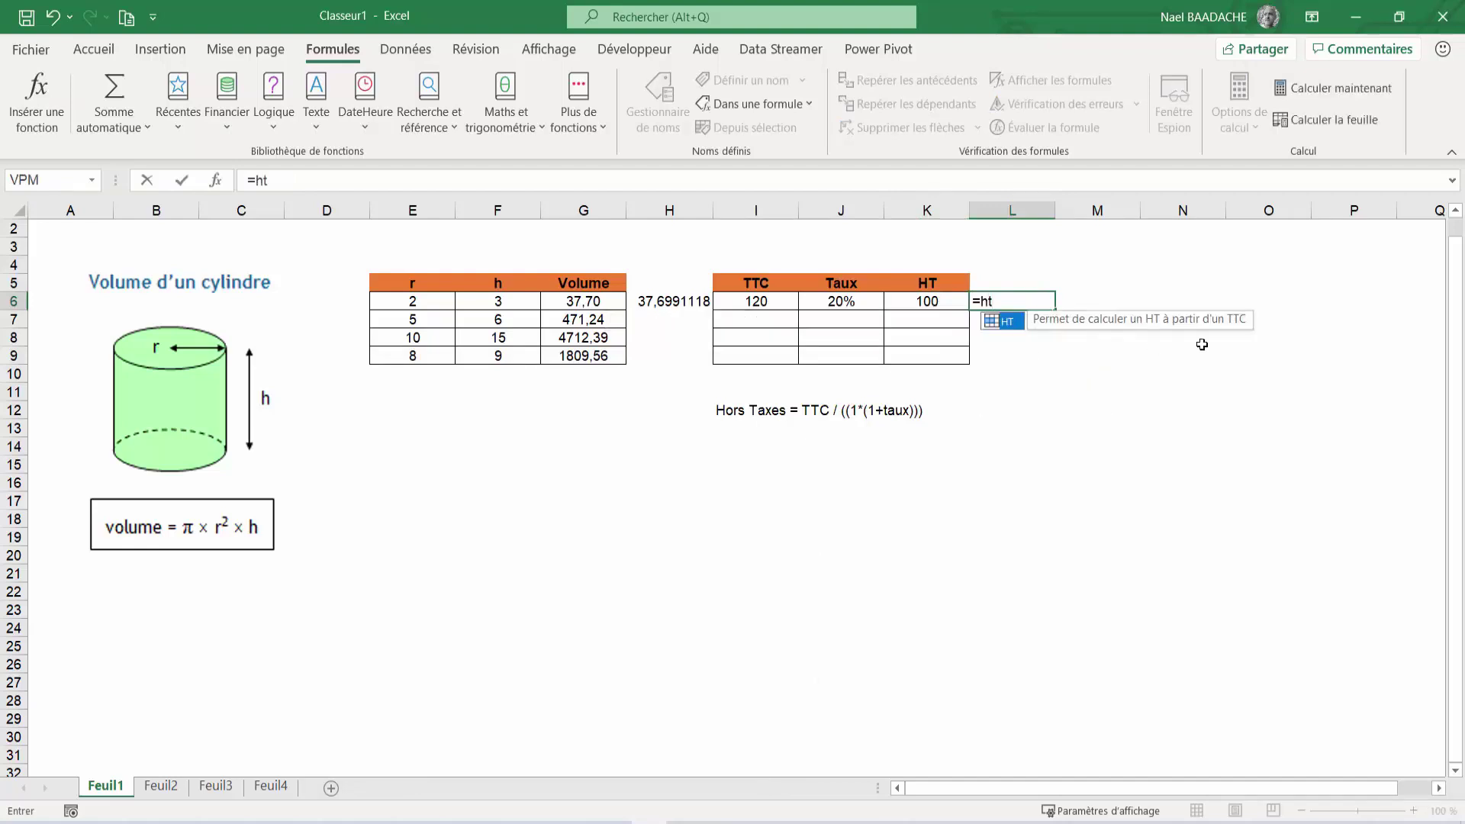
pyautogui.doubleClick(1006, 324)
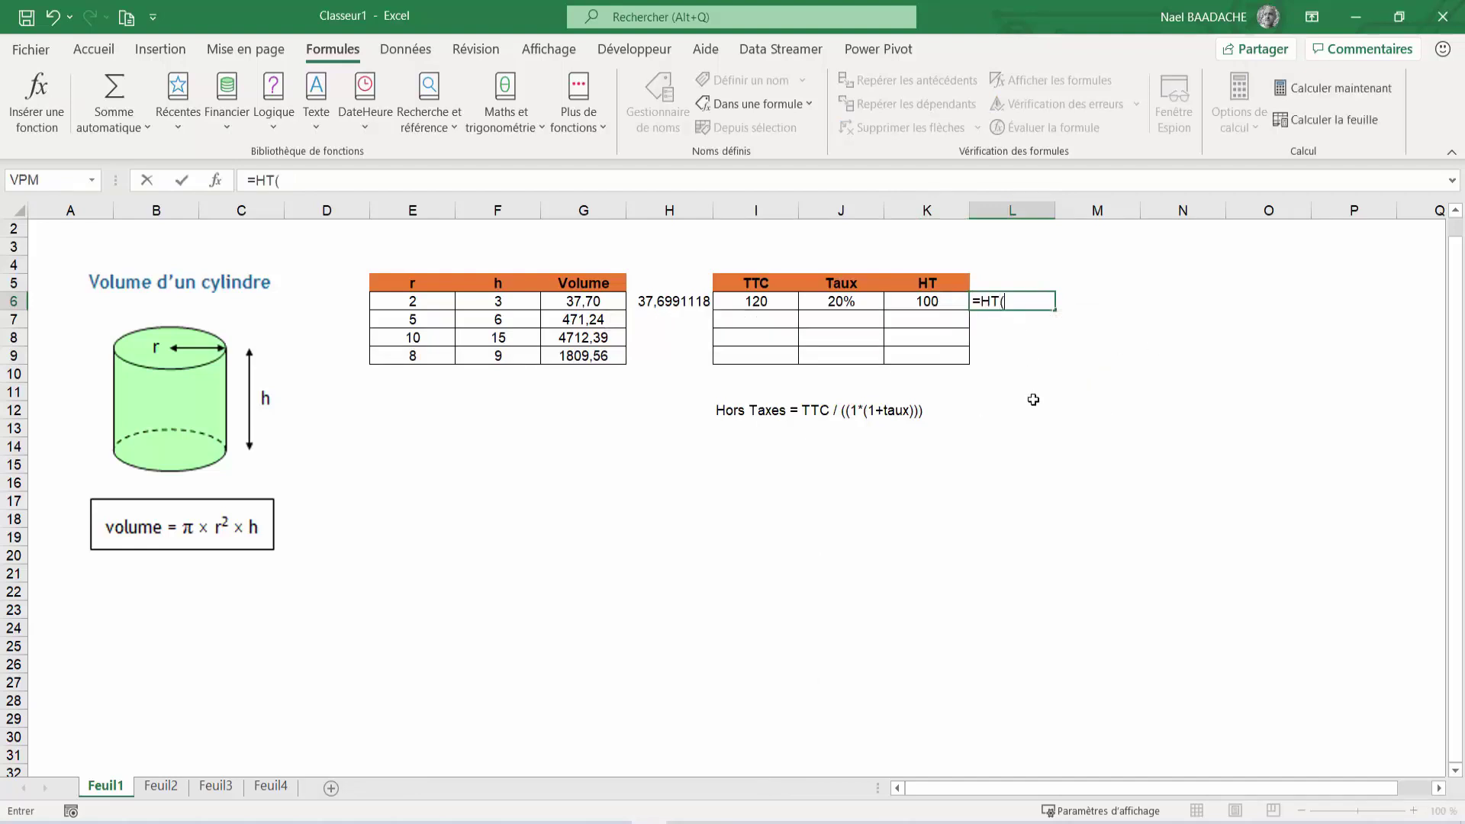
pyautogui.click(758, 301)
pyautogui.write(';')
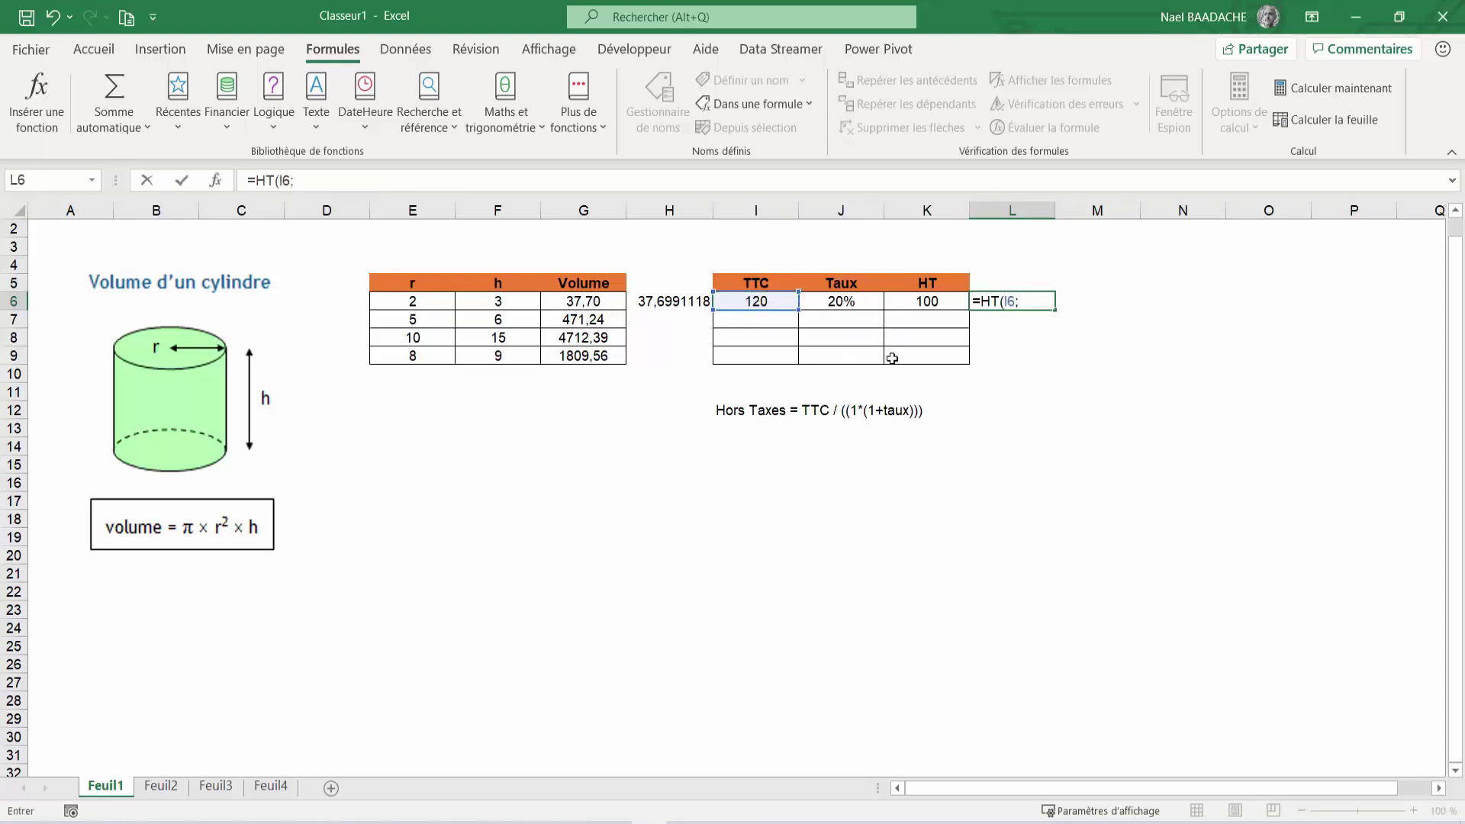
pyautogui.click(849, 300)
pyautogui.write(')')
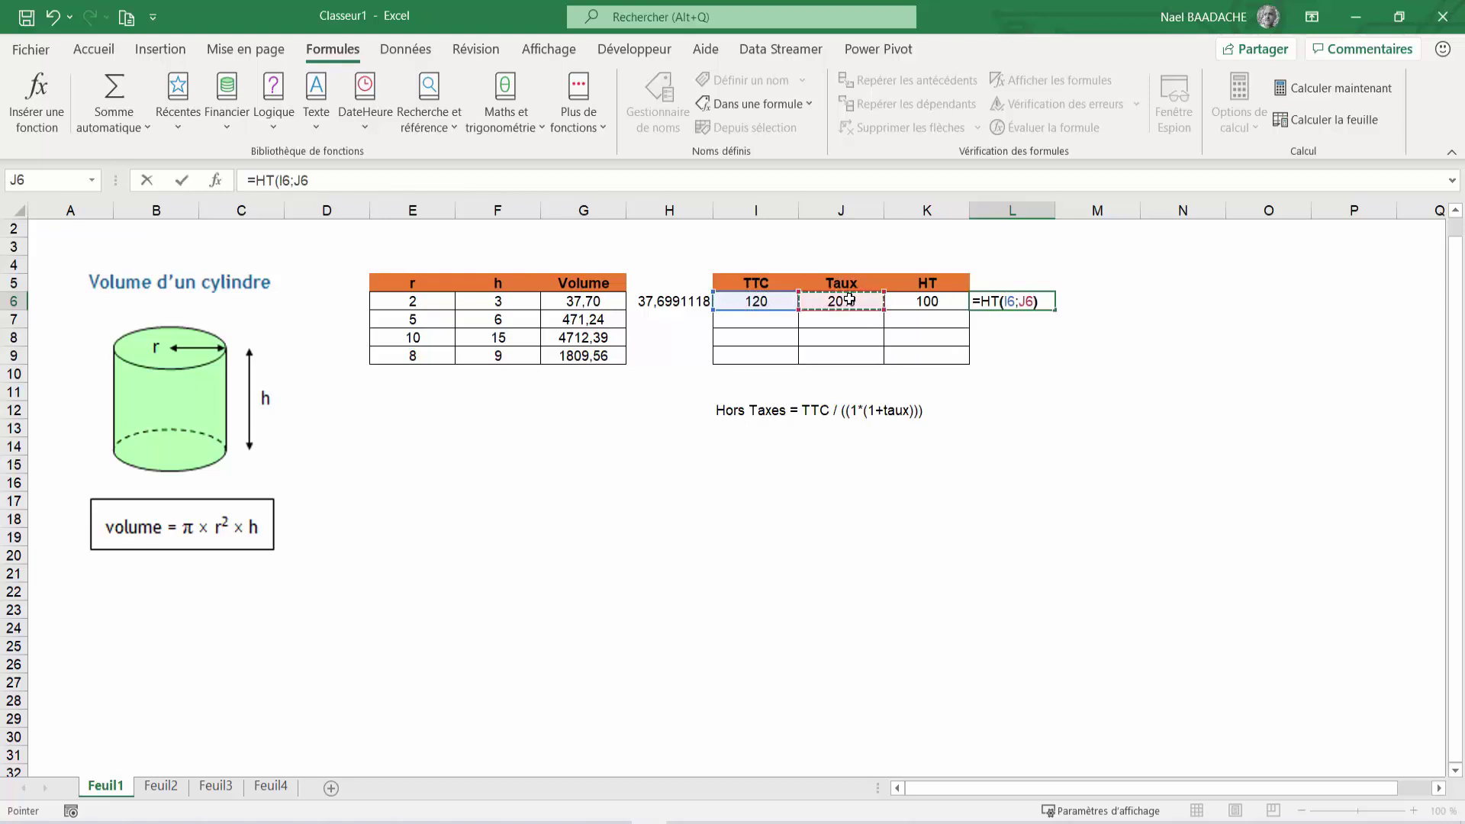
pyautogui.press('Return')
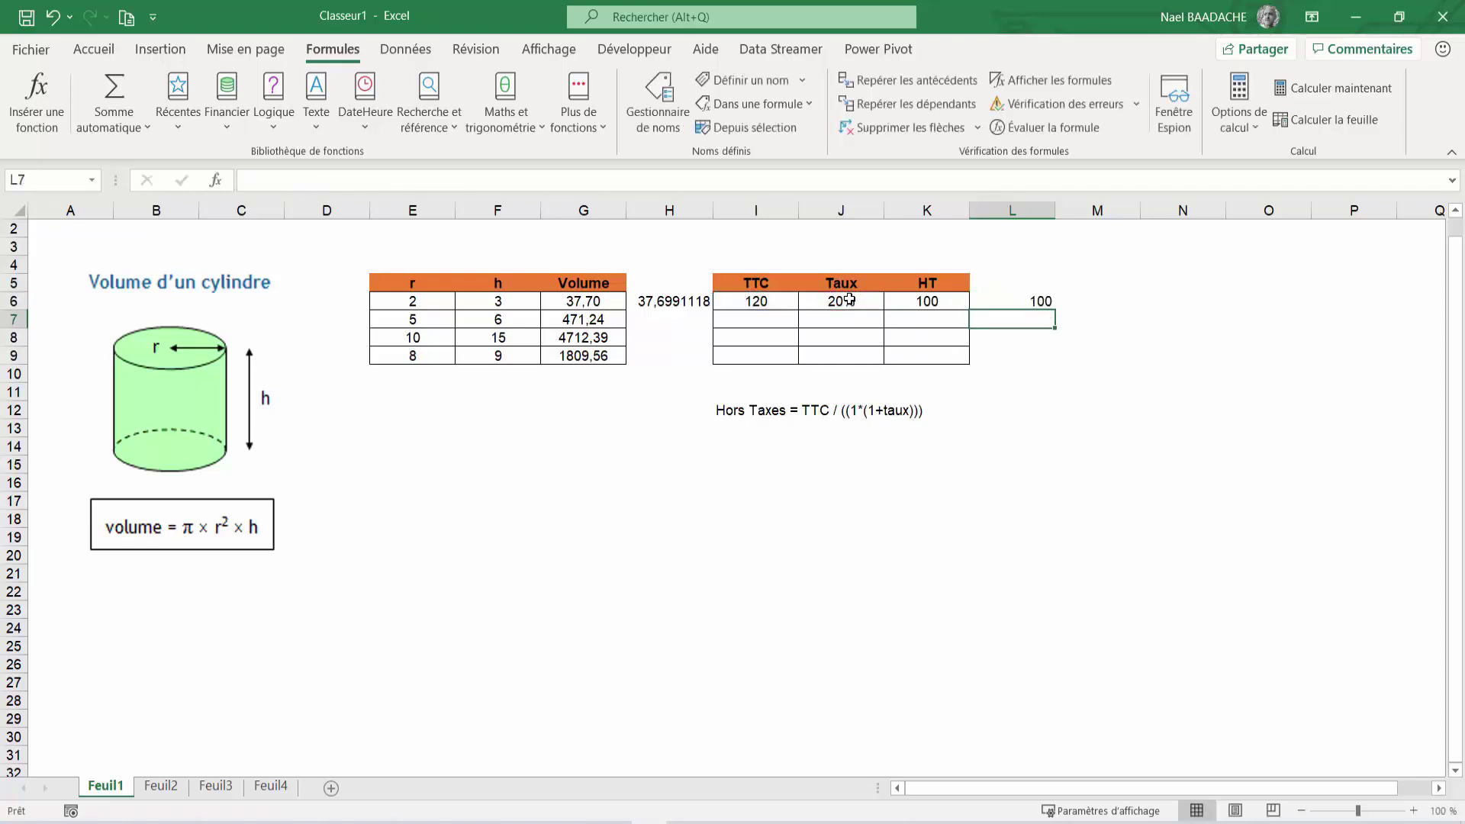
pyautogui.press('Up')
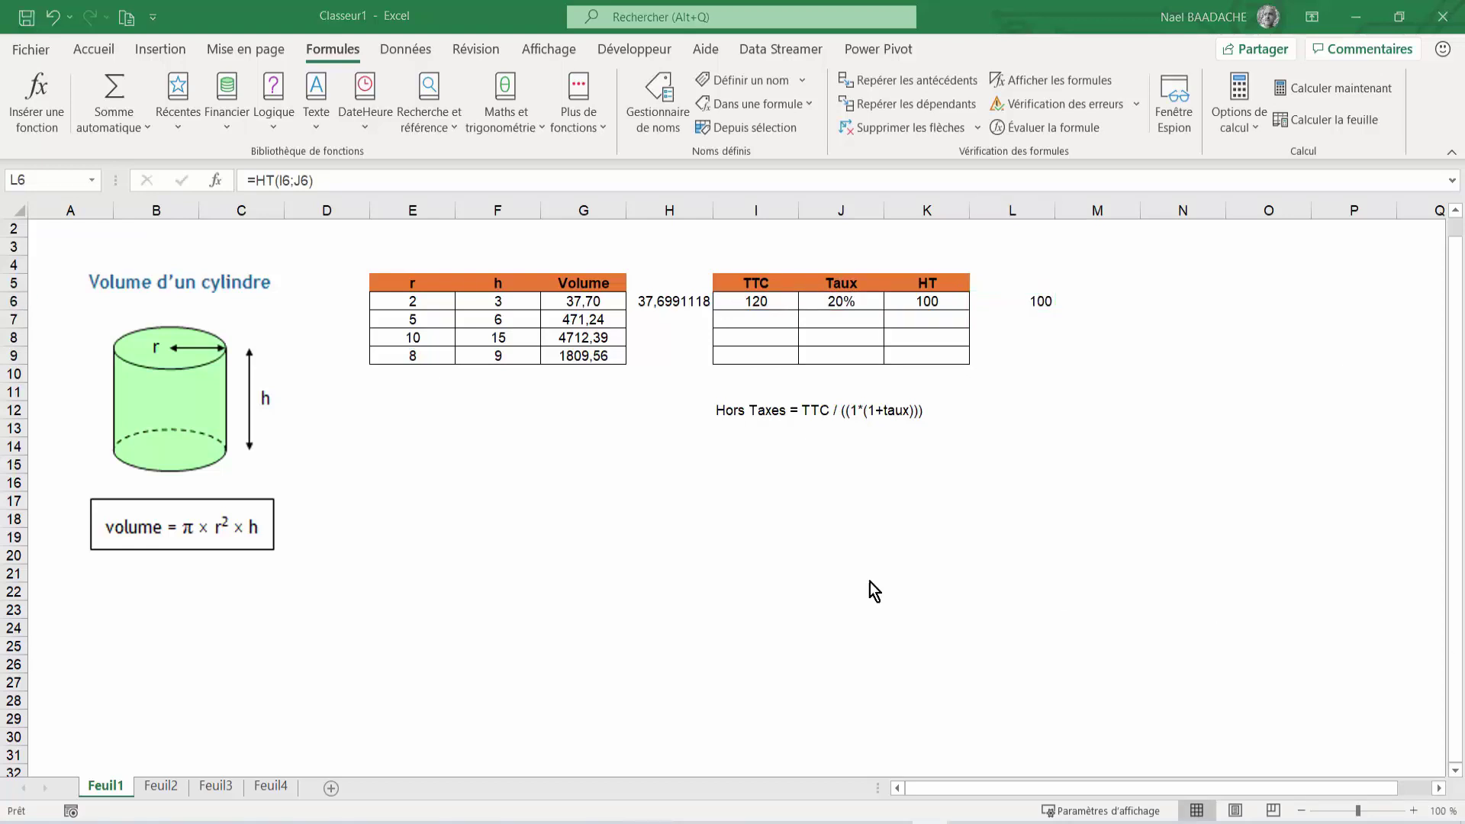
pyautogui.click(550, 526)
pyautogui.write('=')
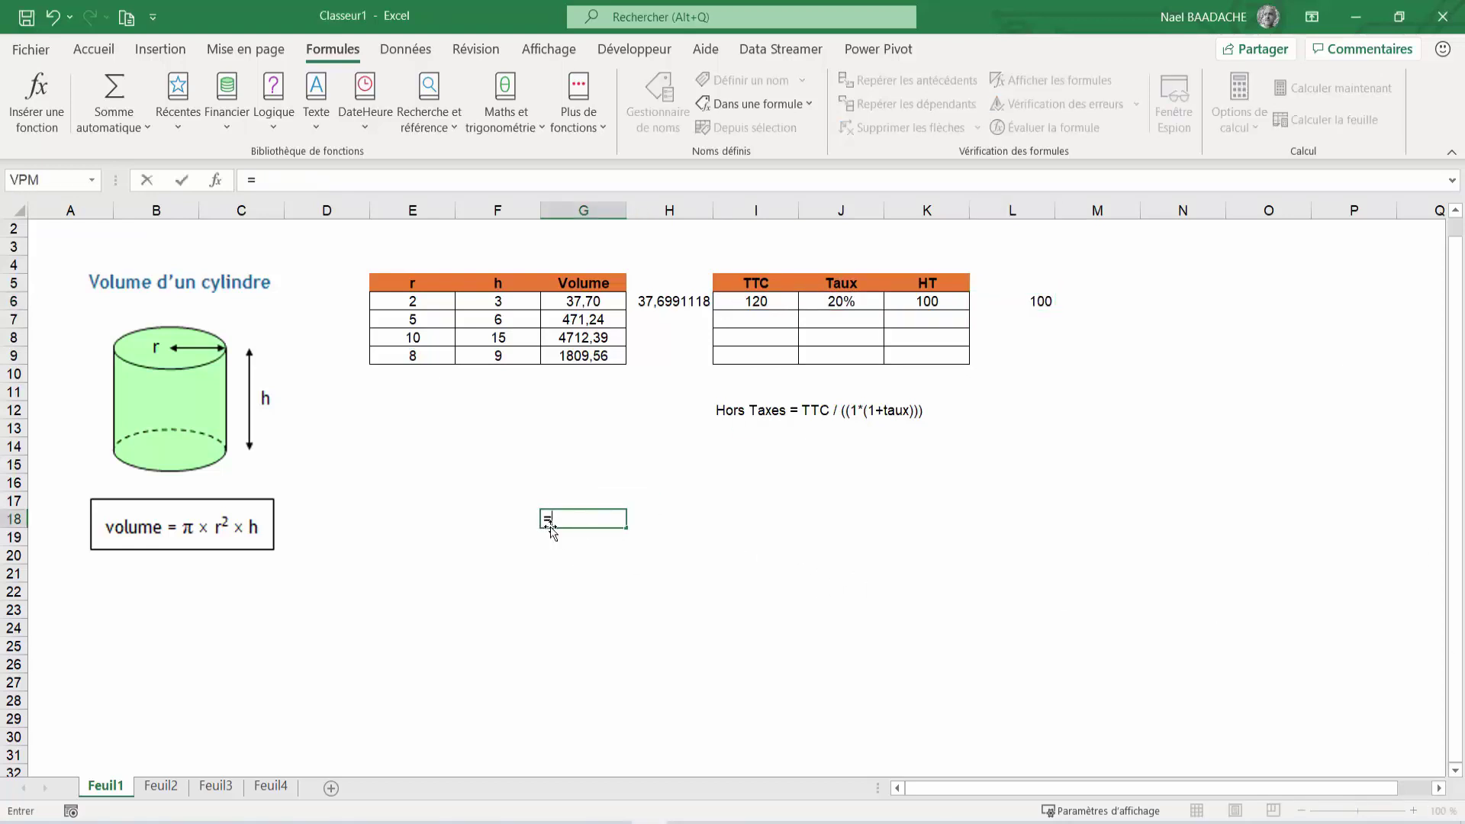
pyautogui.write('LAMB')
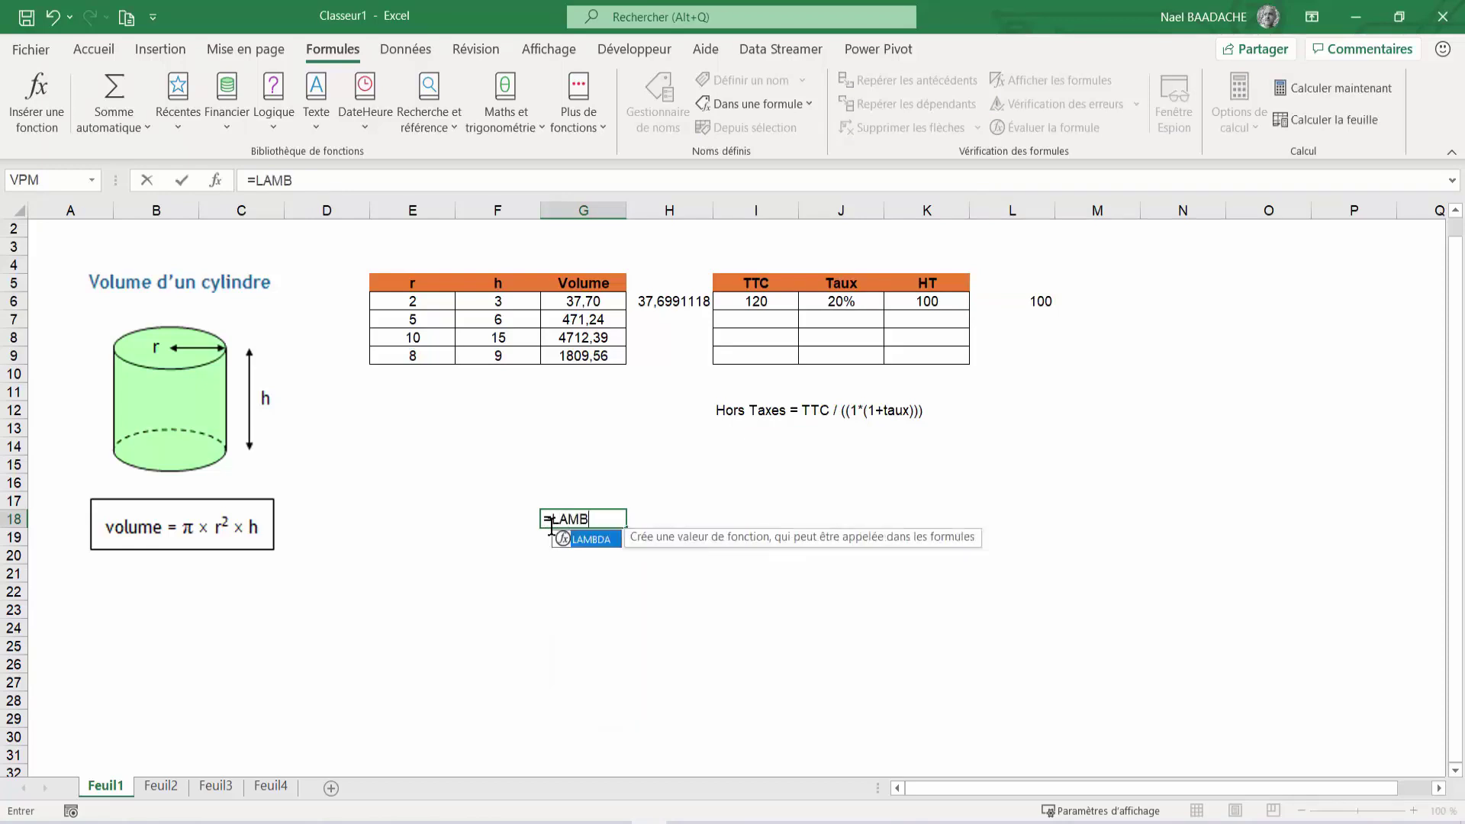
pyautogui.write('DA(')
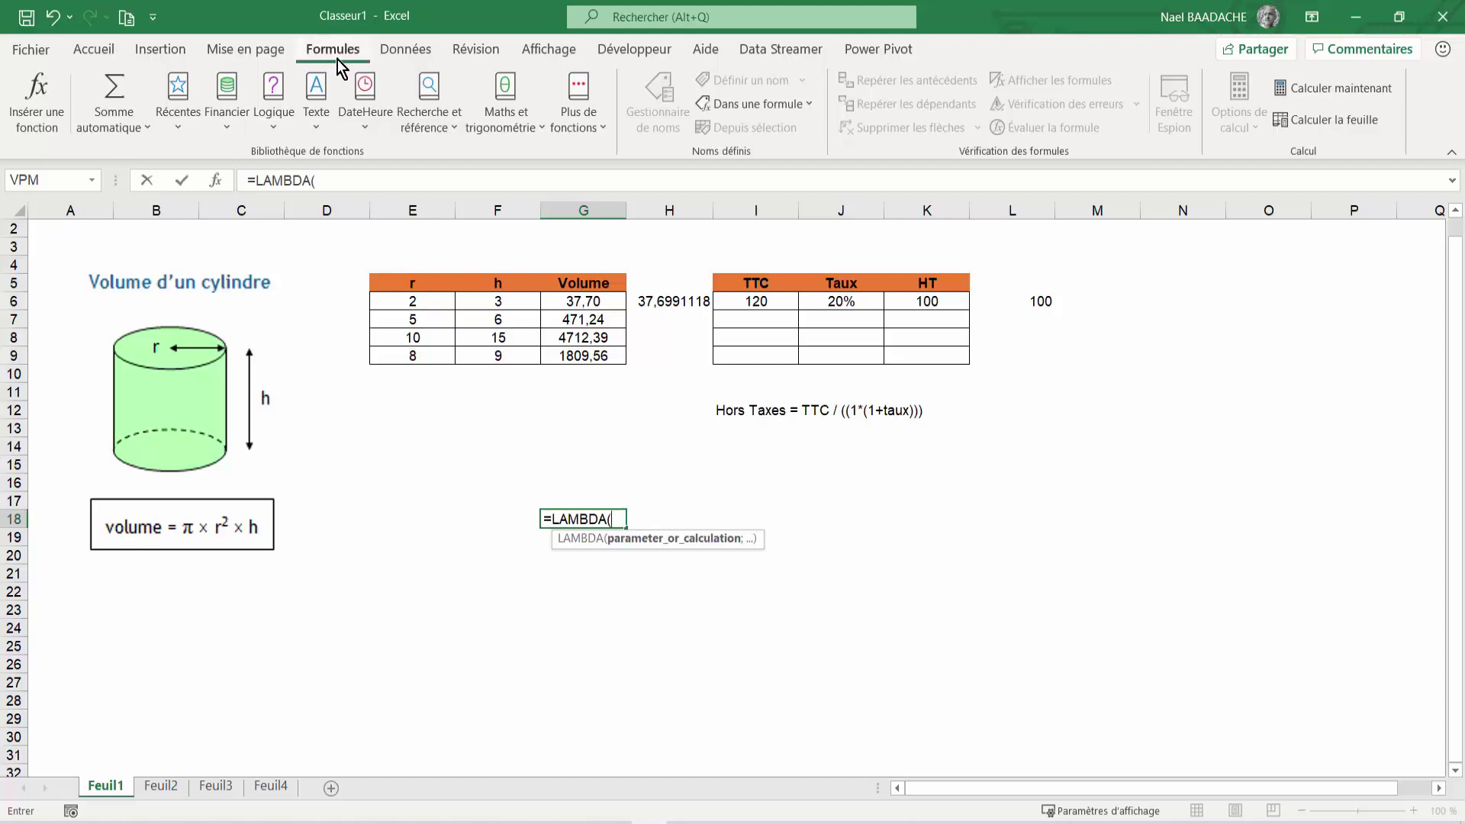
pyautogui.press('Escape')
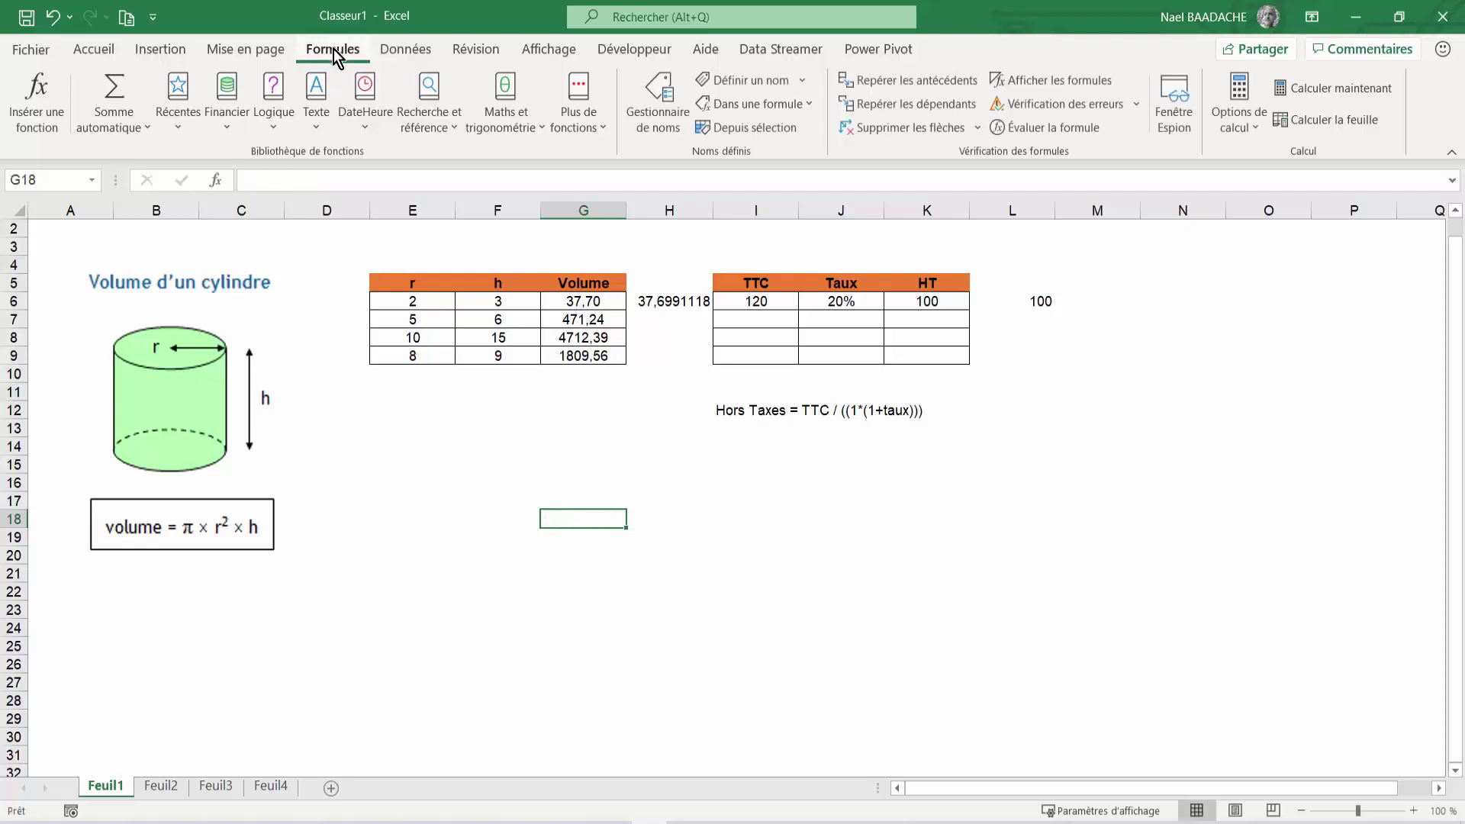
pyautogui.click(658, 107)
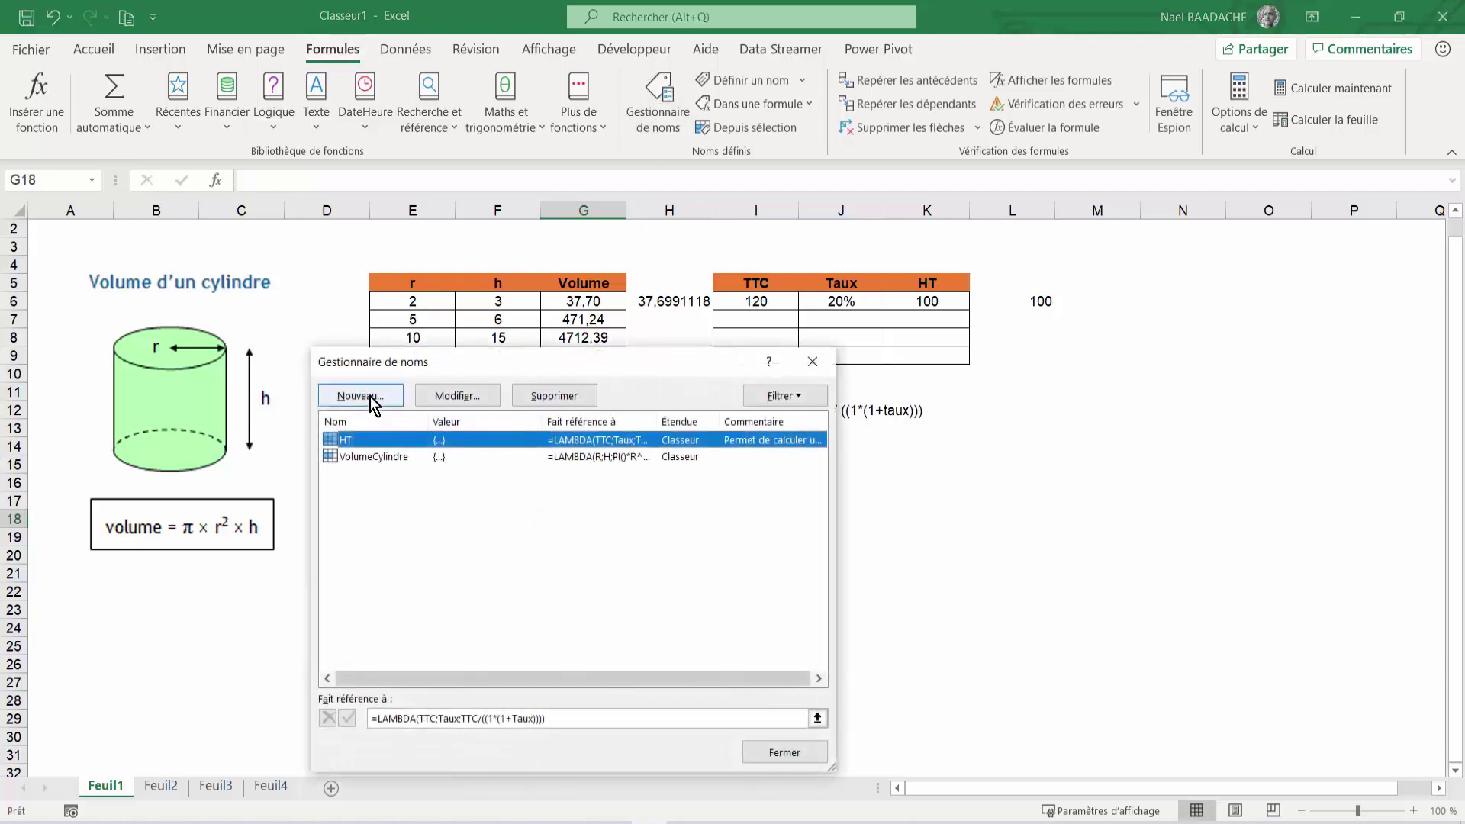